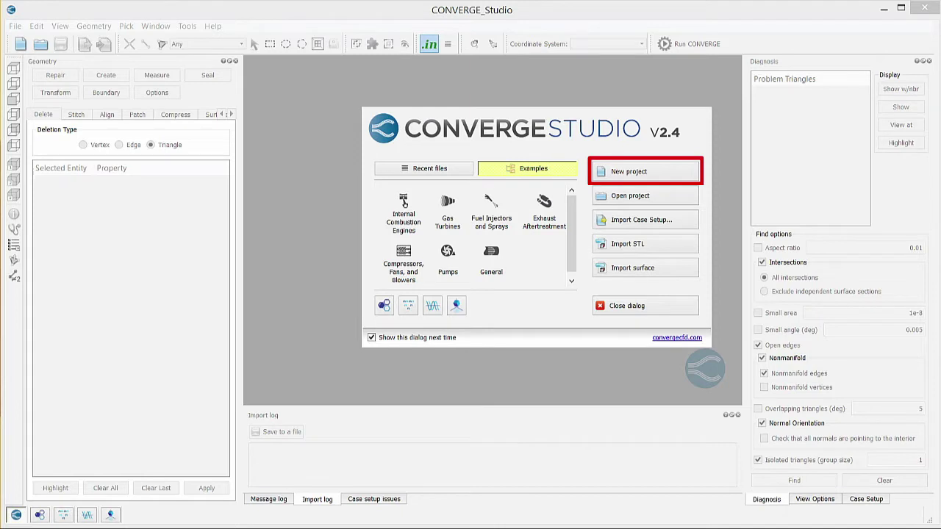
Start a new project and import ICE_geometry.stl as the engine surface
{"action": "left_click", "coordinate": [670, 171]}
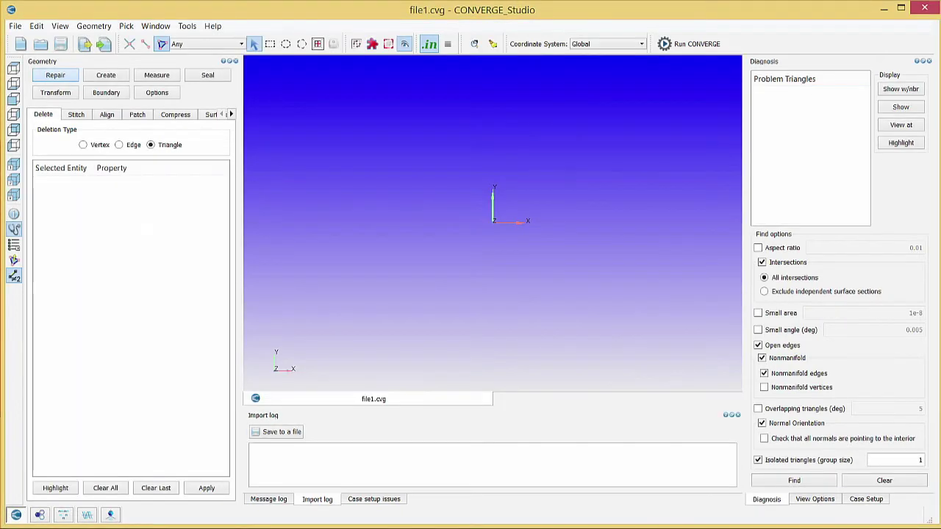
{"action": "left_click", "coordinate": [16, 27]}
{"action": "mouse_move", "coordinate": [78, 111]}
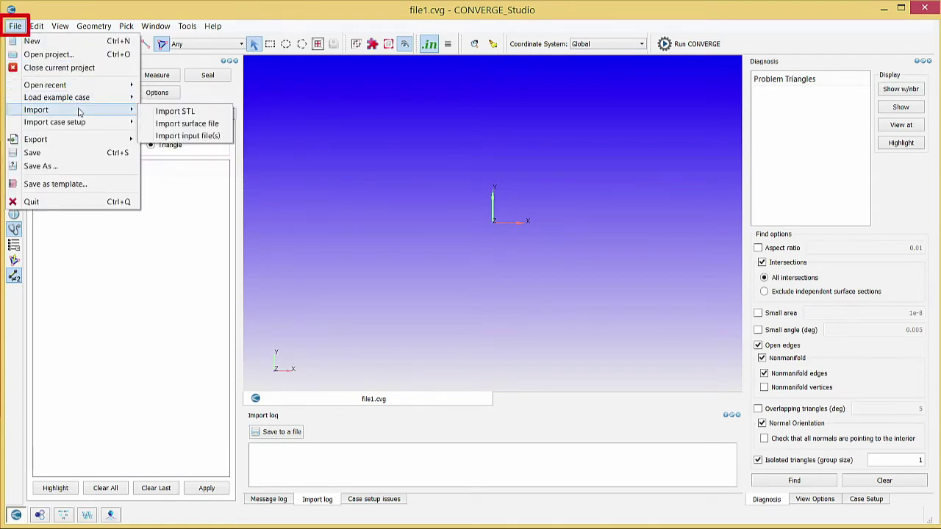
{"action": "left_click", "coordinate": [169, 112]}
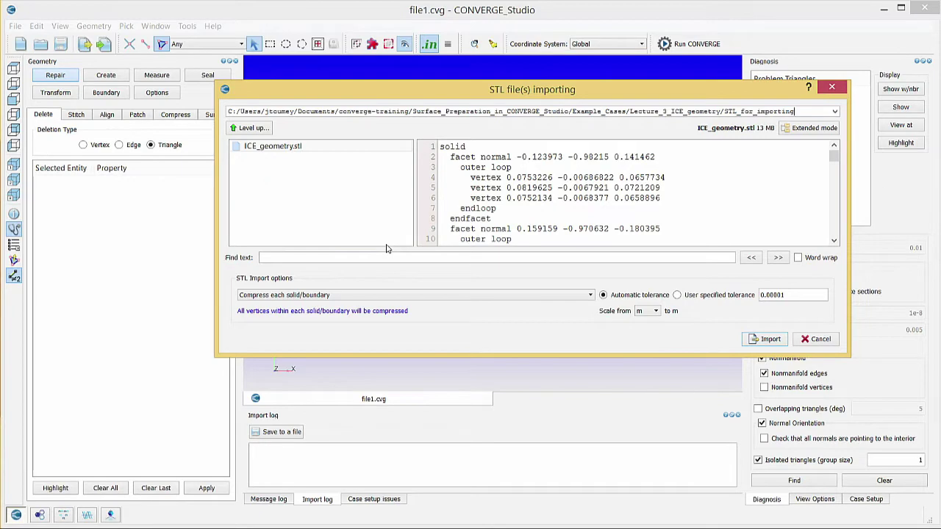
{"action": "left_click", "coordinate": [754, 341]}
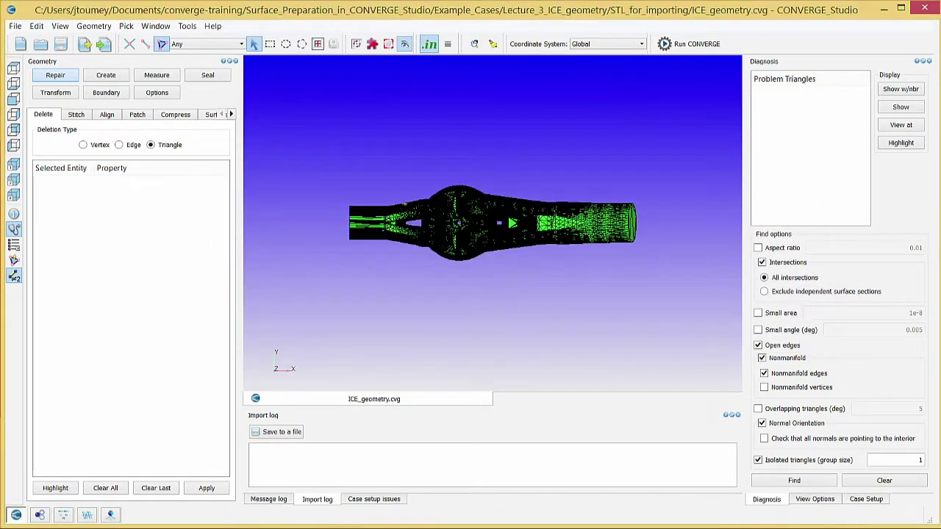
Switch to the front view of the engine and zoom in
{"action": "left_click", "coordinate": [14, 98]}
{"action": "scroll", "coordinate": [700, 308], "scroll_direction": "up", "scroll_amount": 3}
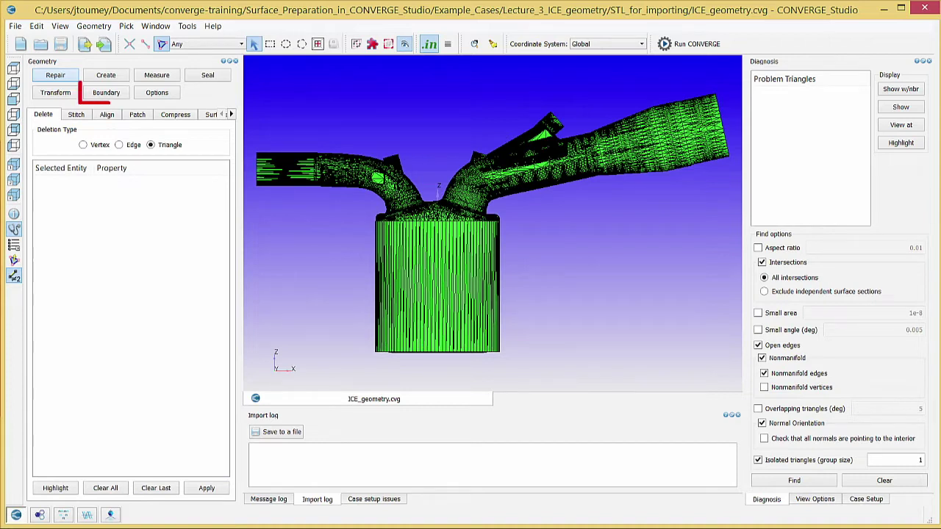
Run boundary Find on the engine mesh with Upper bound kept at 135
{"action": "left_click", "coordinate": [110, 93]}
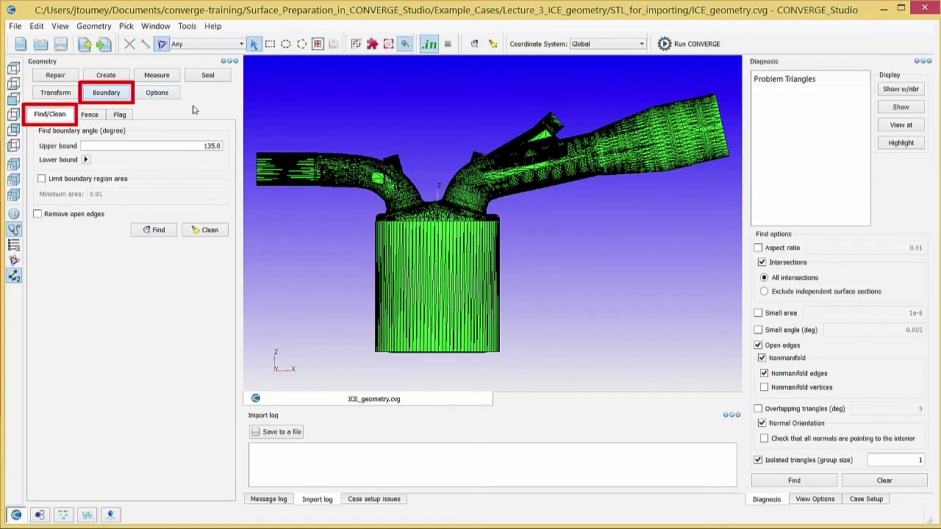
{"action": "left_click", "coordinate": [154, 231]}
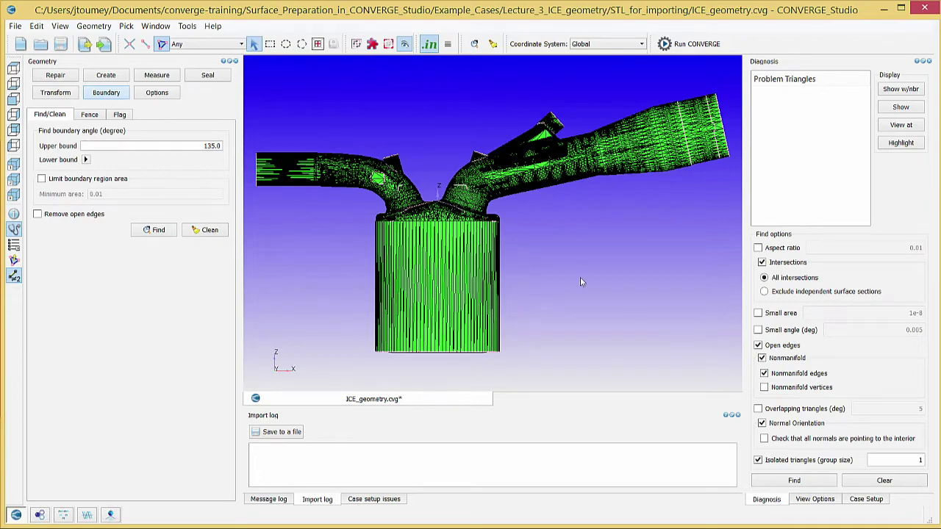
Tilt the model and set the Fence tab's edge selection filter to By Arc
{"action": "left_click_drag", "start_coordinate": [575, 251], "coordinate": [617, 298]}
{"action": "scroll", "coordinate": [565, 259], "scroll_direction": "up", "scroll_amount": 10}
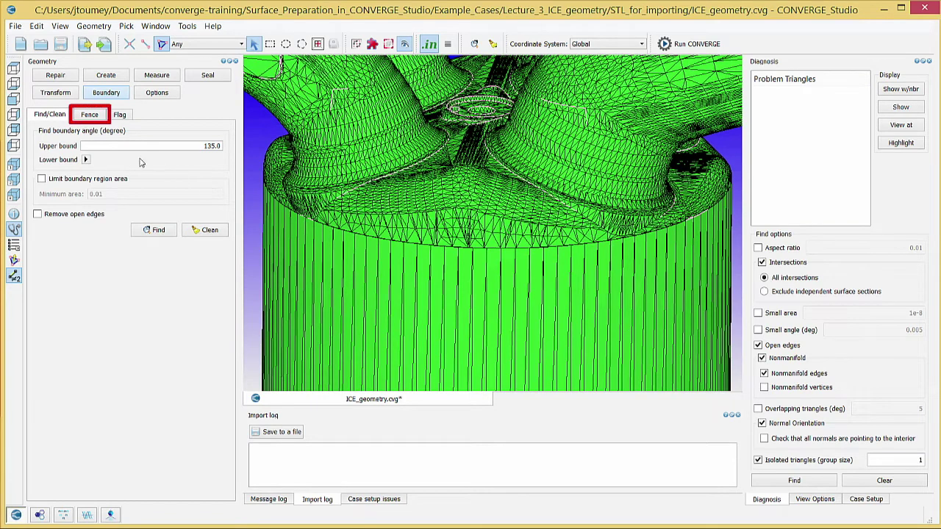
{"action": "left_click", "coordinate": [89, 114]}
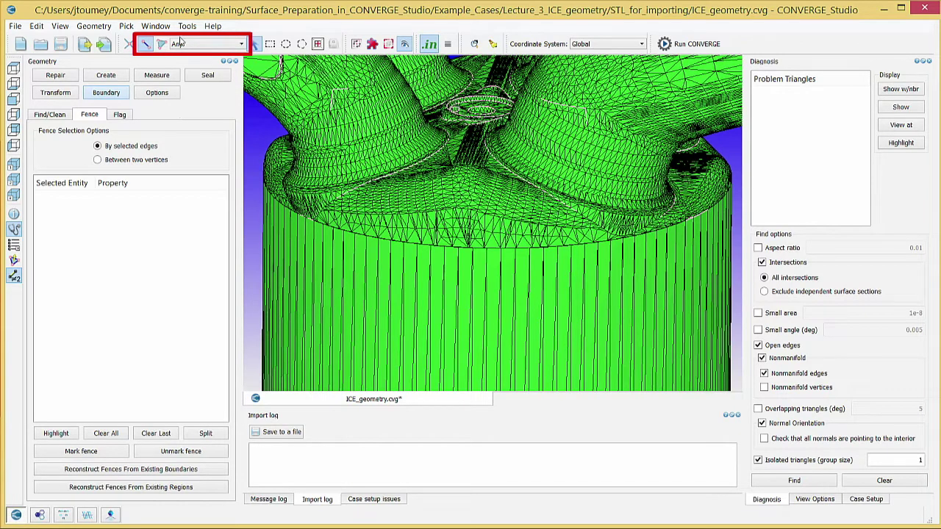
{"action": "left_click", "coordinate": [200, 47]}
{"action": "left_click", "coordinate": [199, 63]}
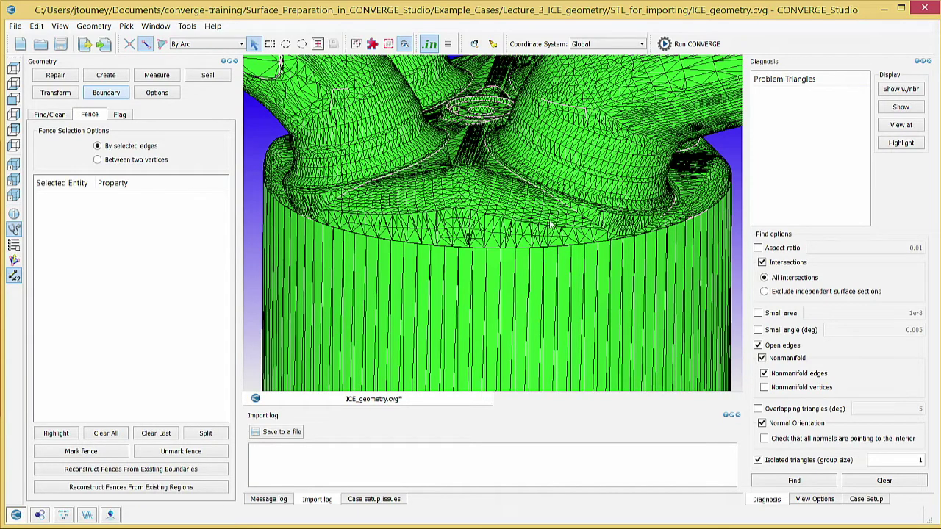
Select the 107-edge ring where the cylinder wall meets the head
{"action": "scroll", "coordinate": [551, 225], "scroll_direction": "up", "scroll_amount": 6}
{"action": "scroll", "coordinate": [519, 257], "scroll_direction": "up", "scroll_amount": 4}
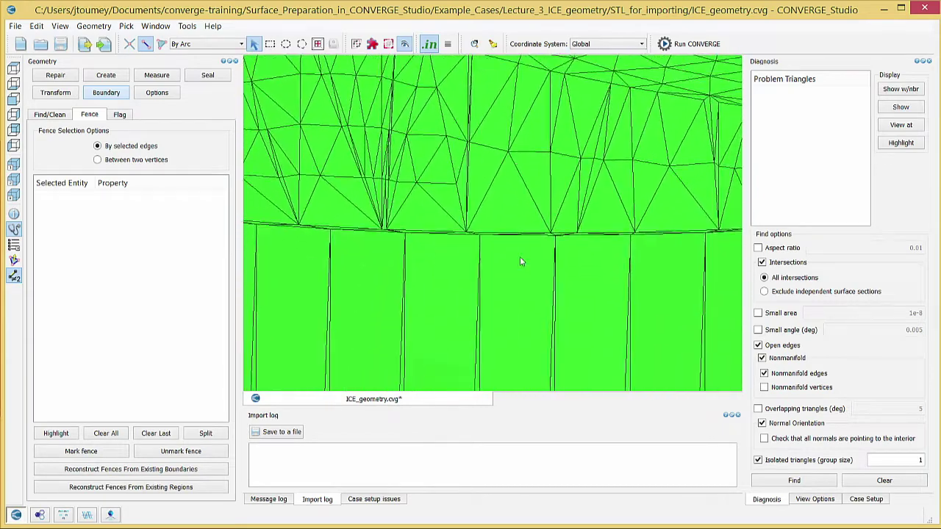
{"action": "left_click", "coordinate": [580, 260]}
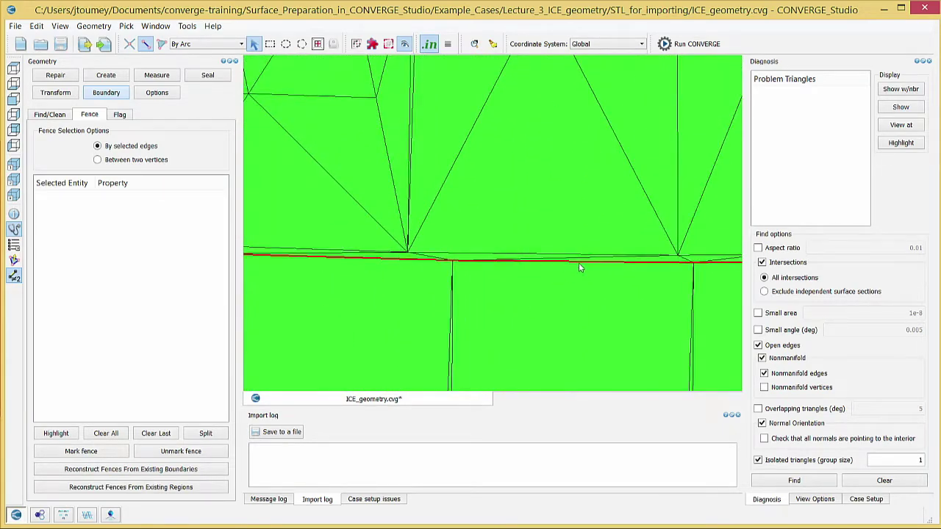
{"action": "scroll", "coordinate": [576, 265], "scroll_direction": "down", "scroll_amount": 5}
{"action": "scroll", "coordinate": [571, 184], "scroll_direction": "down", "scroll_amount": 4}
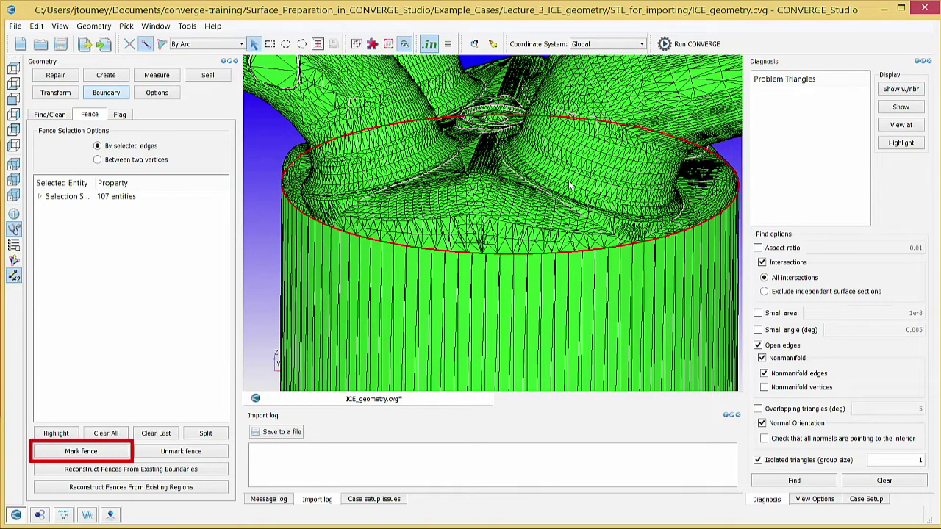
Mark the cylinder-head edge ring as a fence and zoom onto the curved rim
{"action": "left_click", "coordinate": [71, 453]}
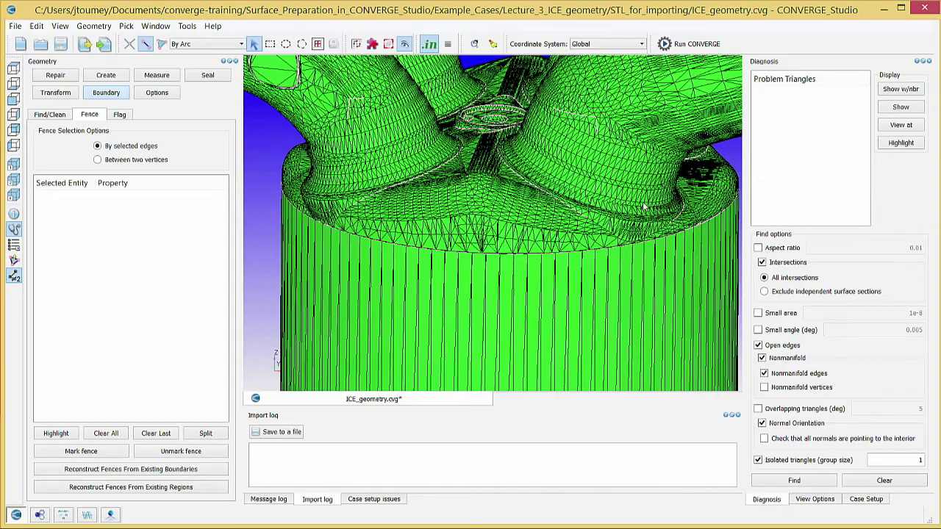
{"action": "scroll", "coordinate": [702, 209], "scroll_direction": "up", "scroll_amount": 8}
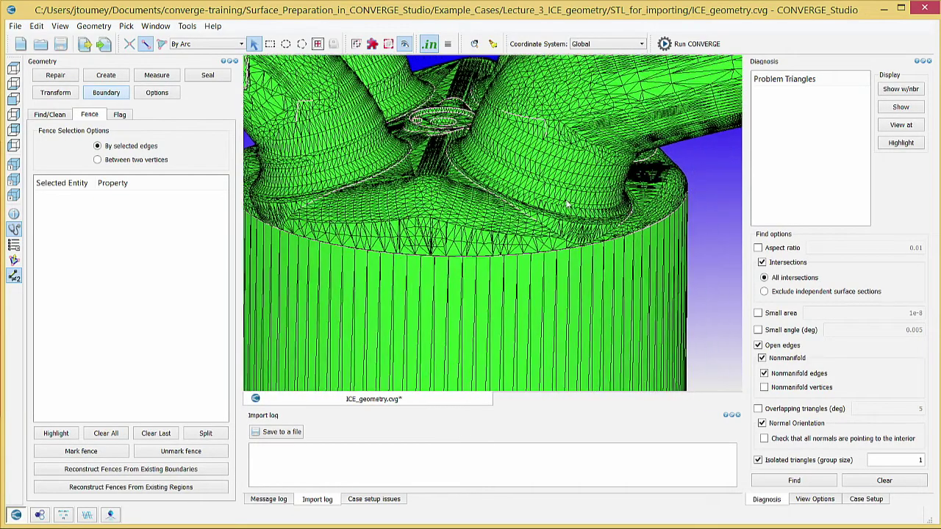
{"action": "left_click_drag", "start_coordinate": [403, 248], "coordinate": [500, 213]}
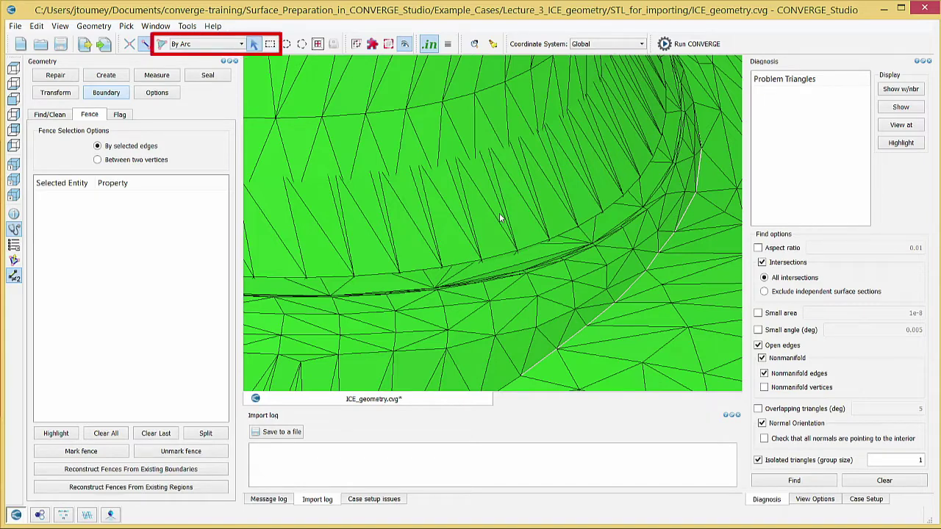
With the filter set to Any, box-select a block of lower-mesh triangles and hide them
{"action": "left_click", "coordinate": [161, 45]}
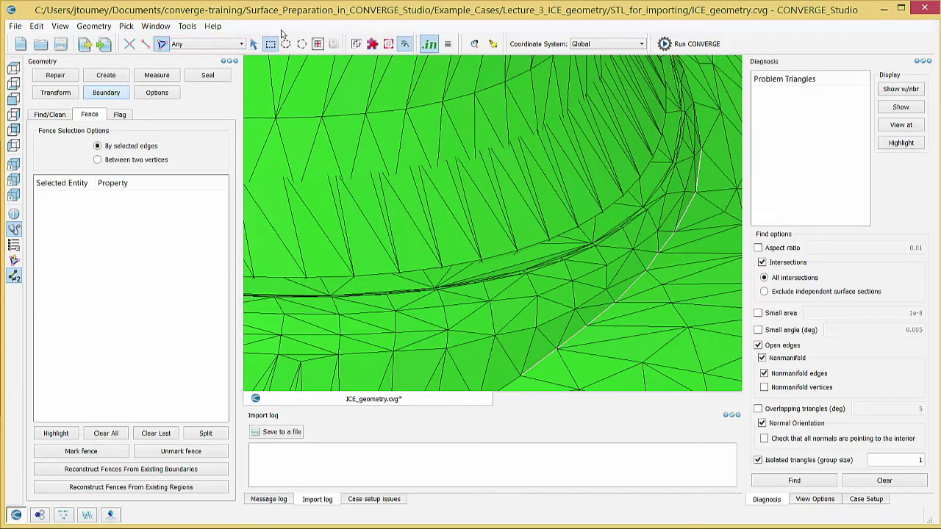
{"action": "left_click", "coordinate": [14, 69]}
{"action": "scroll", "coordinate": [539, 214], "scroll_direction": "up", "scroll_amount": 5}
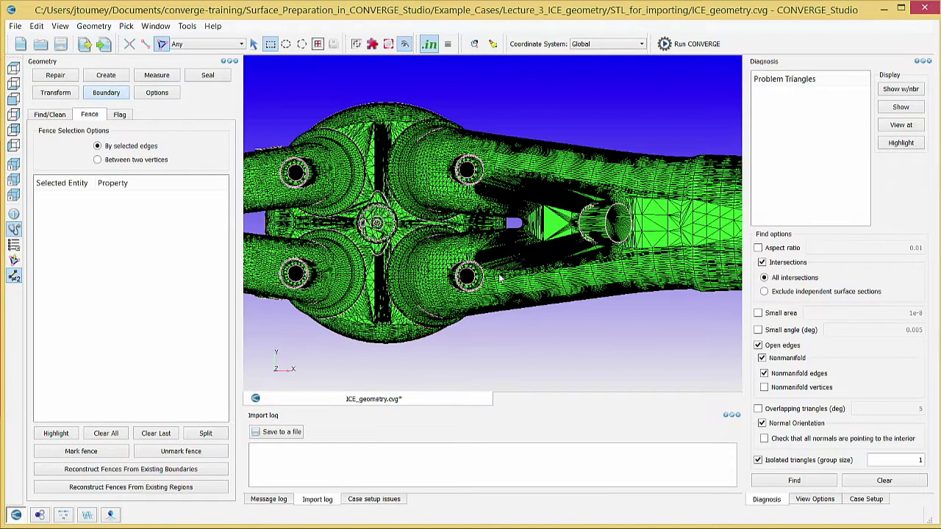
{"action": "scroll", "coordinate": [540, 214], "scroll_direction": "up", "scroll_amount": 3}
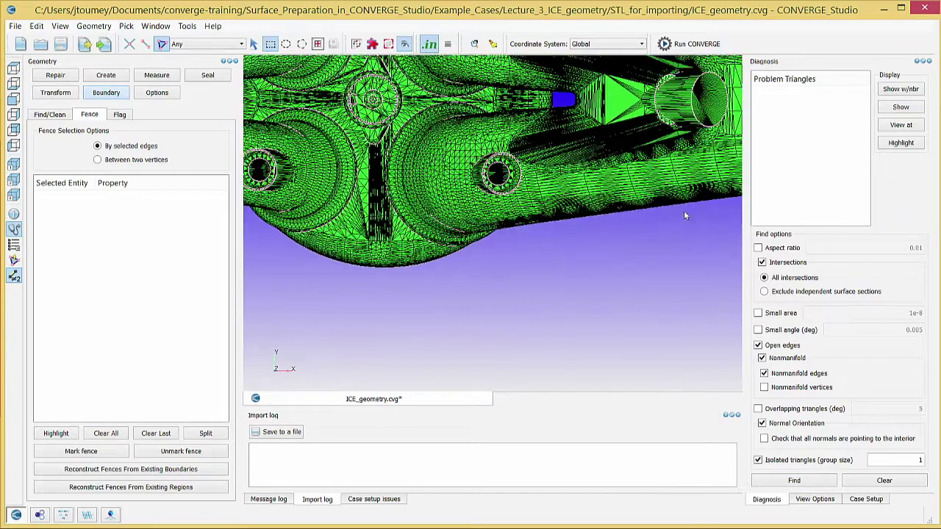
{"action": "left_click_drag", "start_coordinate": [687, 177], "coordinate": [321, 283]}
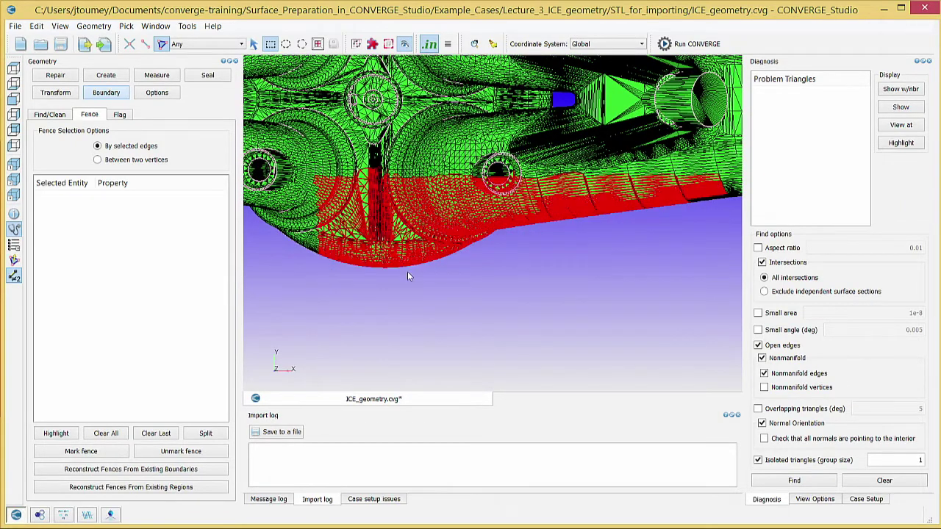
{"action": "right_click", "coordinate": [462, 216]}
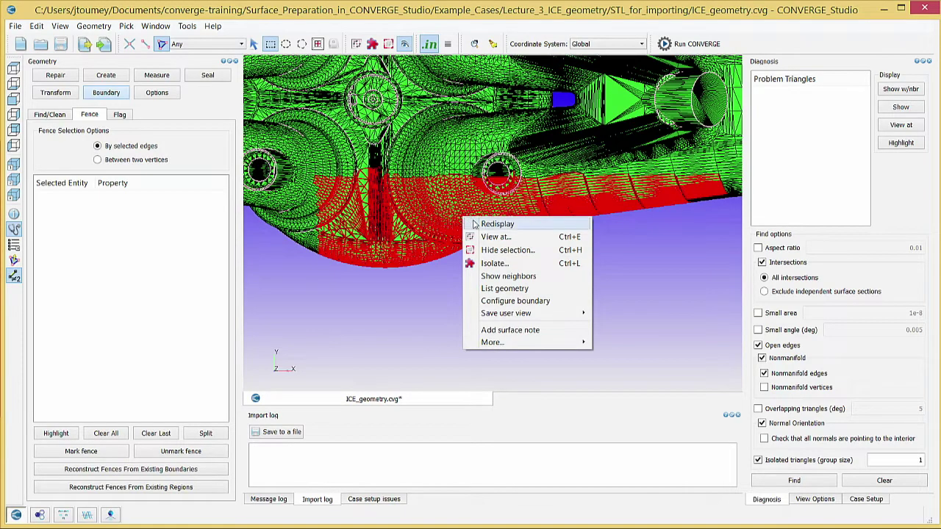
{"action": "left_click", "coordinate": [503, 250]}
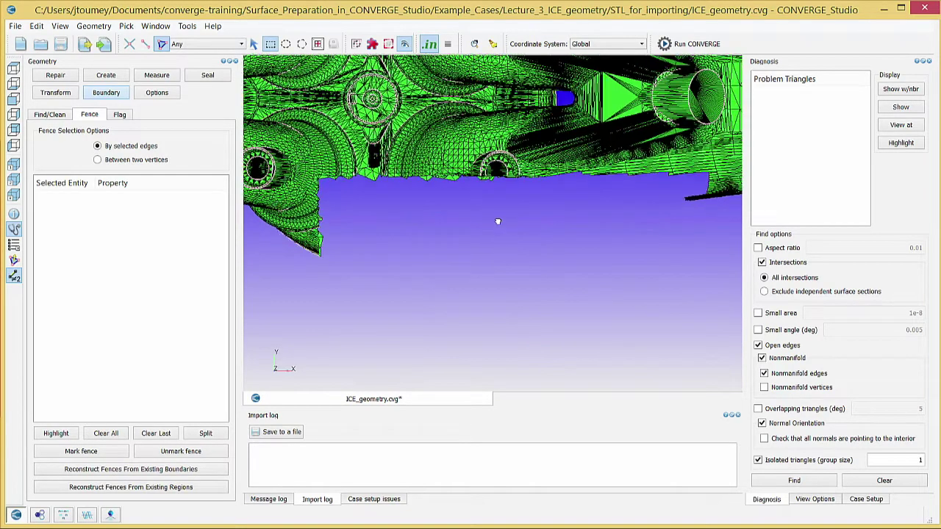
Orbit the model to inspect the port junction and valve stem
{"action": "left_click_drag", "start_coordinate": [497, 221], "coordinate": [499, 204]}
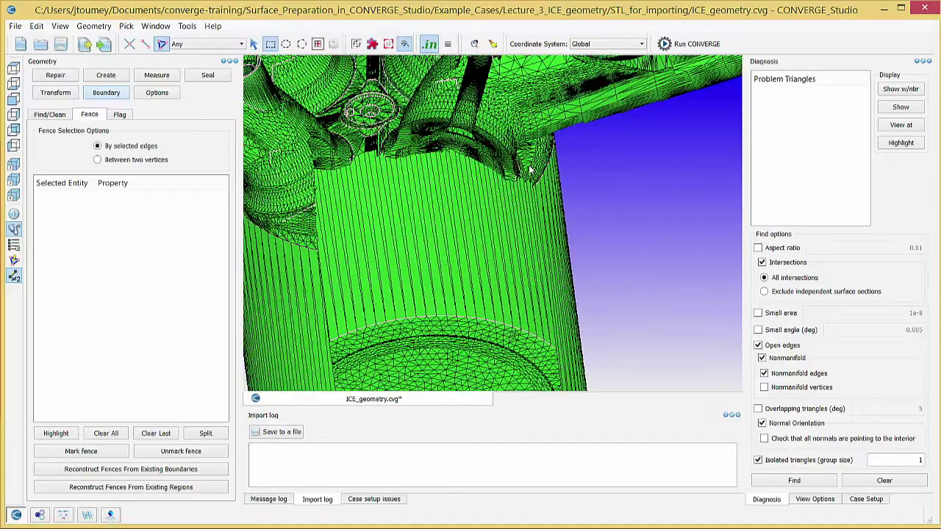
{"action": "scroll", "coordinate": [493, 202], "scroll_direction": "up", "scroll_amount": 4}
{"action": "left_click_drag", "start_coordinate": [485, 199], "coordinate": [546, 216]}
{"action": "left_click_drag", "start_coordinate": [352, 154], "coordinate": [511, 252]}
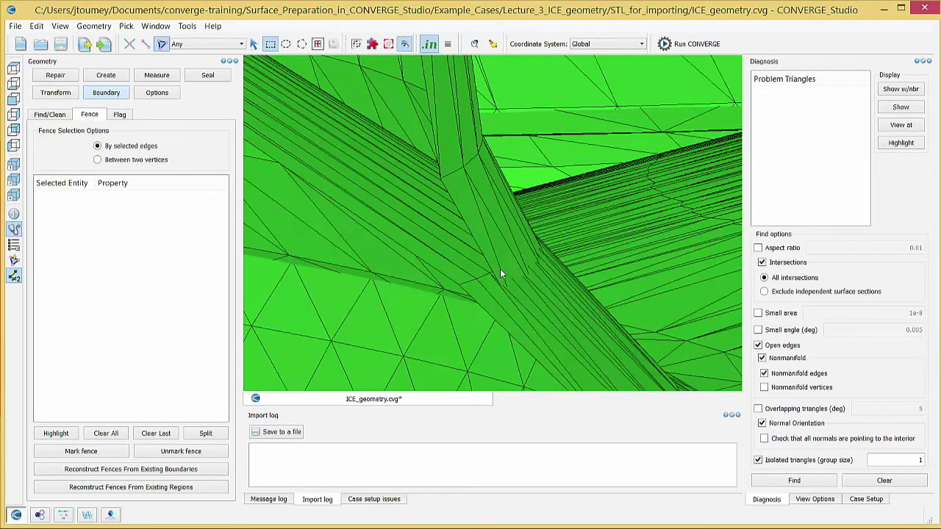
{"action": "left_click_drag", "start_coordinate": [511, 285], "coordinate": [565, 309]}
{"action": "left_click_drag", "start_coordinate": [437, 336], "coordinate": [477, 245]}
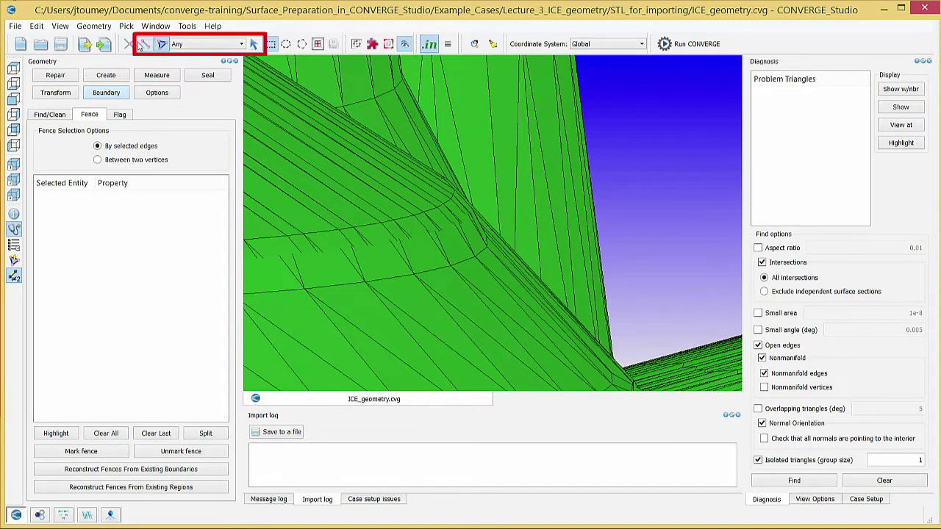
Select the 90-edge arc around the port by arc and mark it as a fence
{"action": "left_click", "coordinate": [143, 44]}
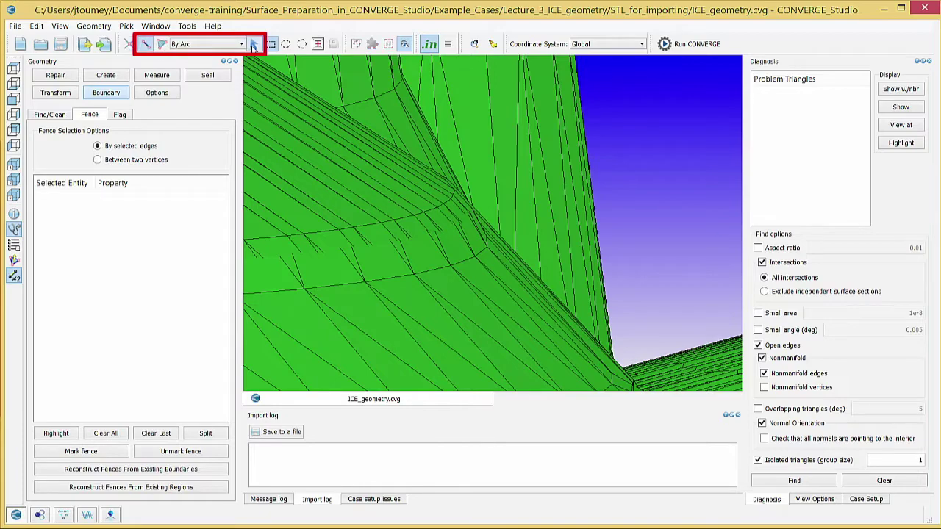
{"action": "left_click", "coordinate": [253, 45]}
{"action": "left_click", "coordinate": [441, 269]}
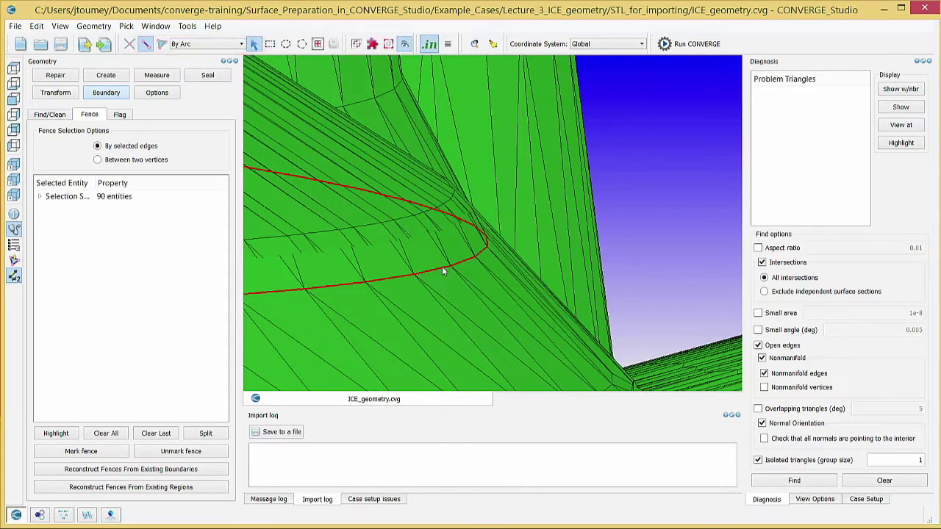
{"action": "left_click_drag", "start_coordinate": [442, 270], "coordinate": [544, 259]}
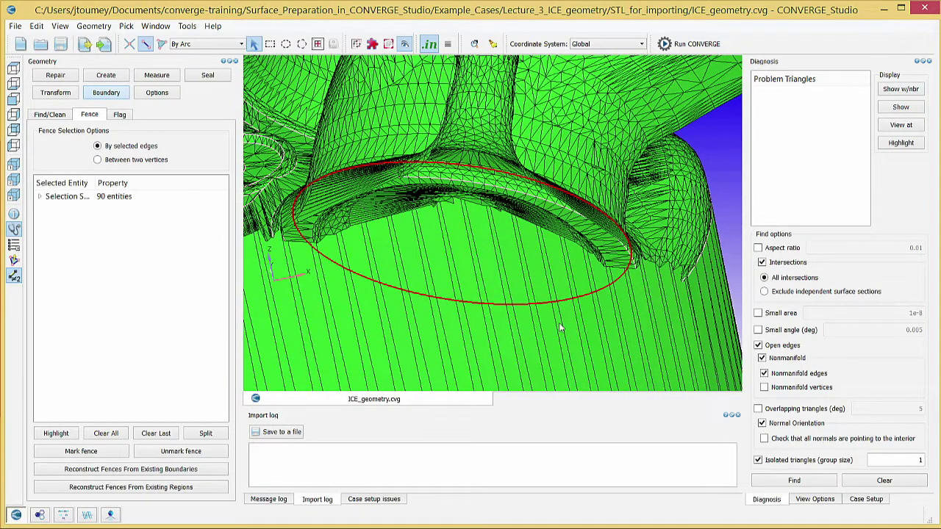
{"action": "left_click", "coordinate": [116, 451]}
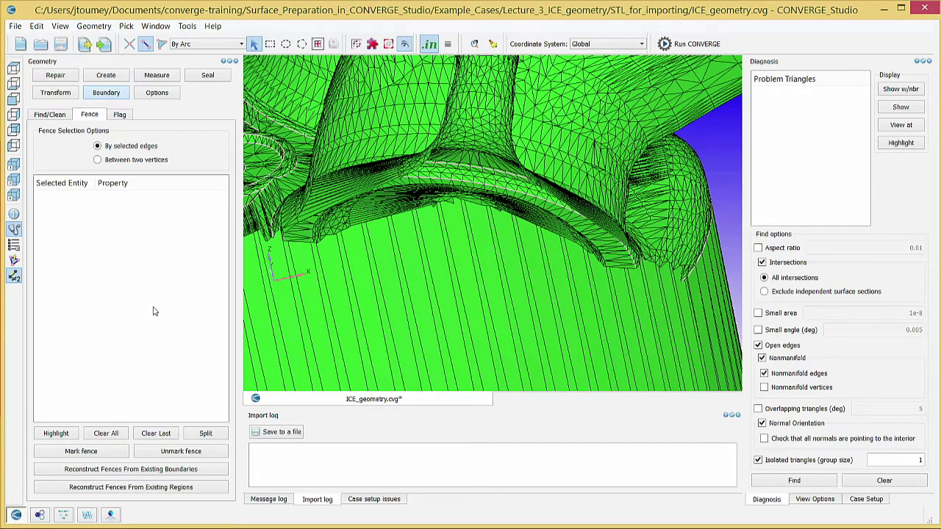
Redisplay the whole engine geometry and rotate it to an angled view
{"action": "right_click", "coordinate": [479, 258]}
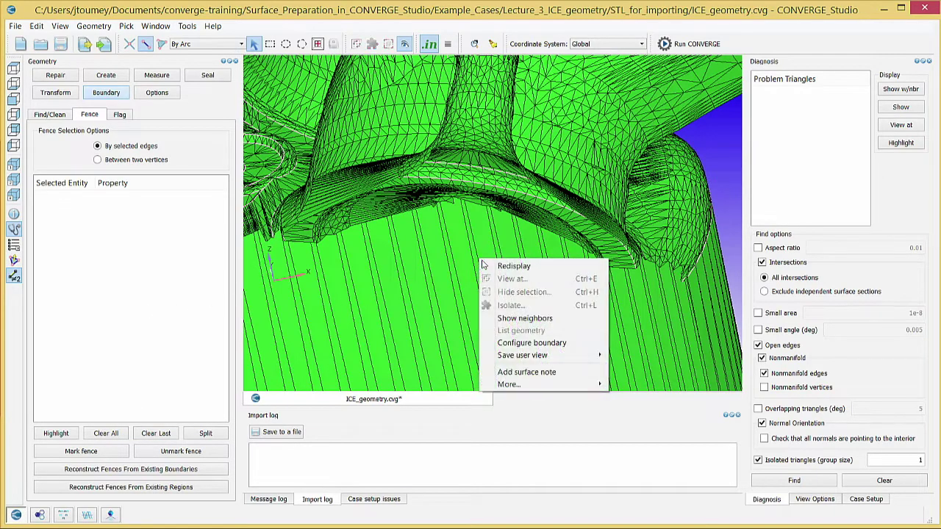
{"action": "left_click", "coordinate": [513, 266]}
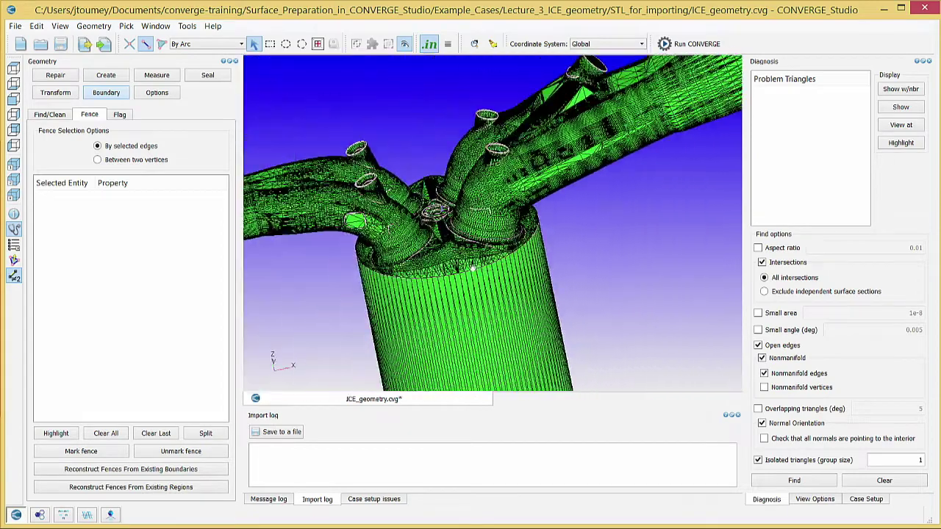
{"action": "left_click_drag", "start_coordinate": [483, 269], "coordinate": [647, 299]}
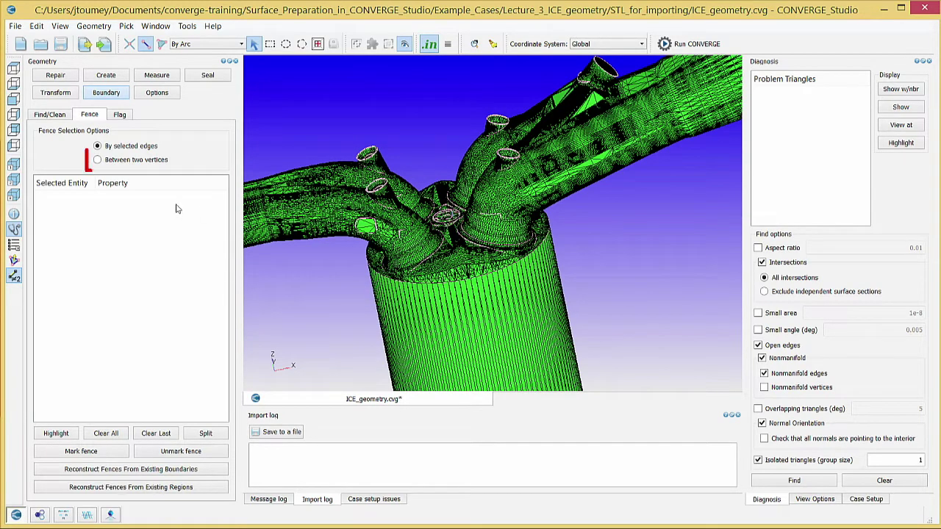
Mark a fence between two picked vertices near the cylinder top
{"action": "left_click", "coordinate": [157, 162]}
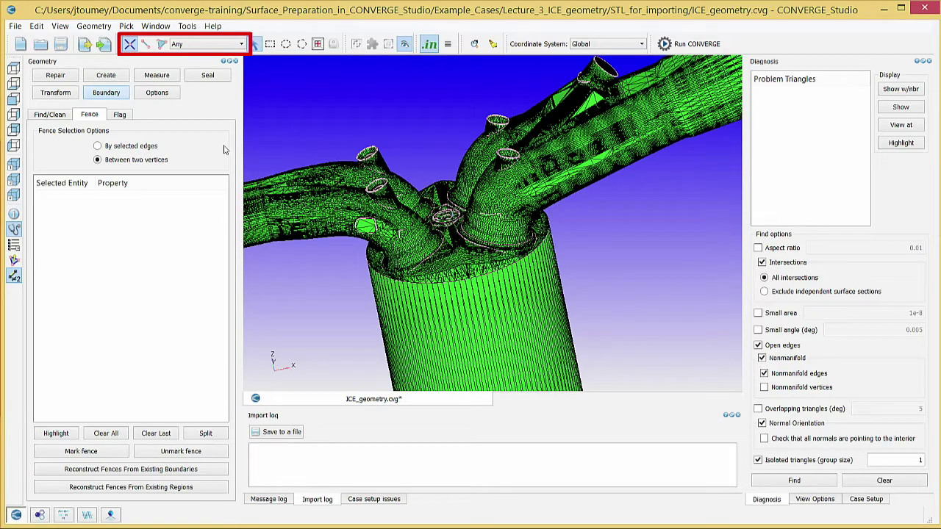
{"action": "scroll", "coordinate": [478, 243], "scroll_direction": "up", "scroll_amount": 8}
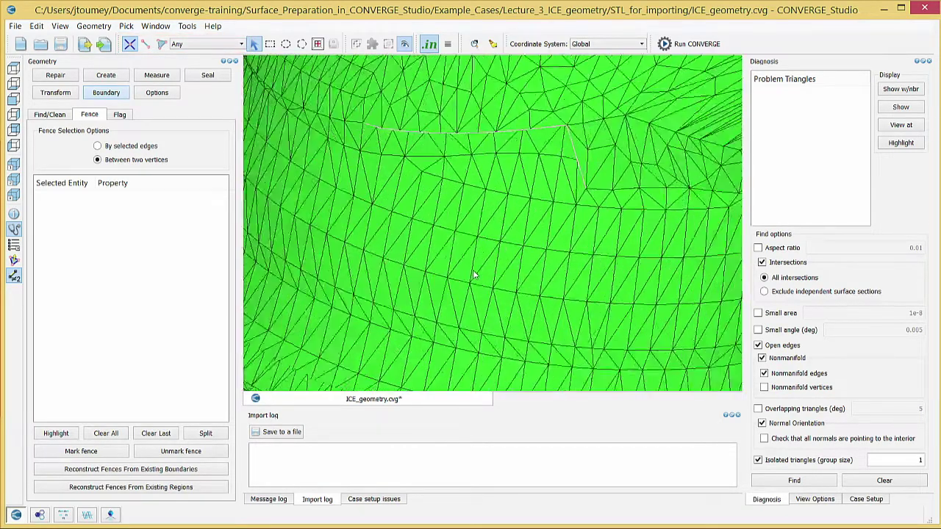
{"action": "scroll", "coordinate": [472, 274], "scroll_direction": "up", "scroll_amount": 2}
{"action": "left_click", "coordinate": [460, 308]}
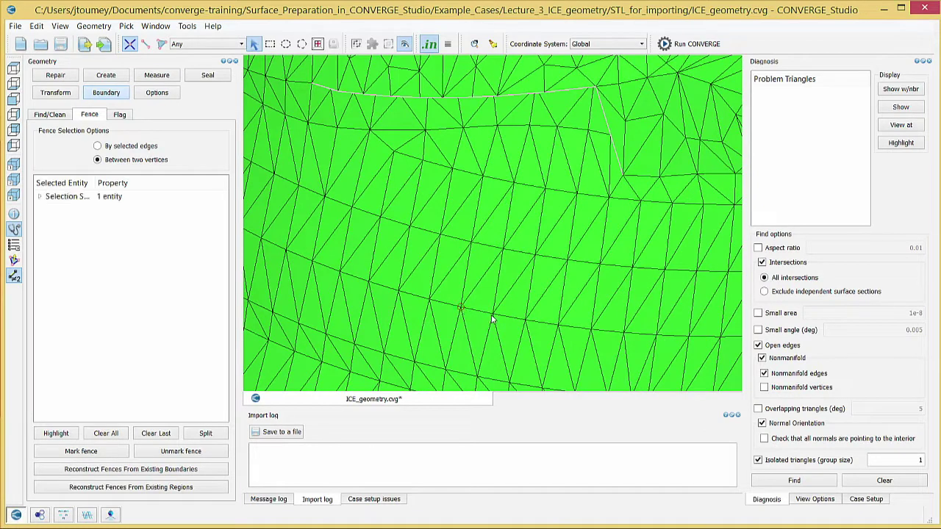
{"action": "left_click", "coordinate": [492, 314]}
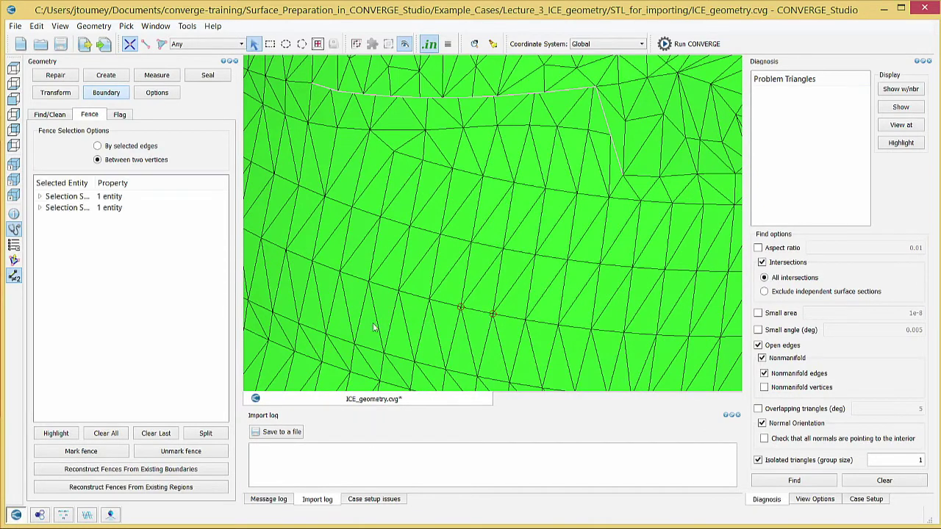
{"action": "left_click", "coordinate": [81, 451]}
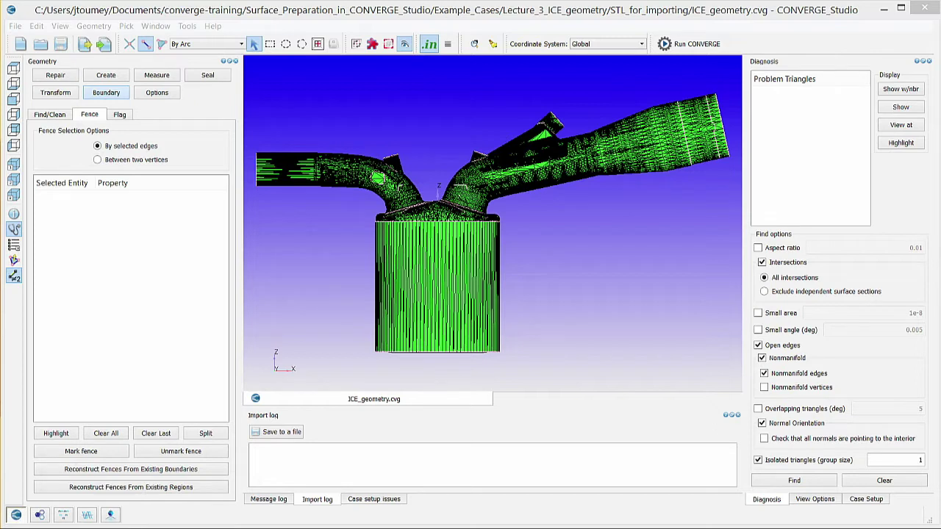
Select the edge line and crease edges across the intake runner
{"action": "left_click", "coordinate": [635, 84]}
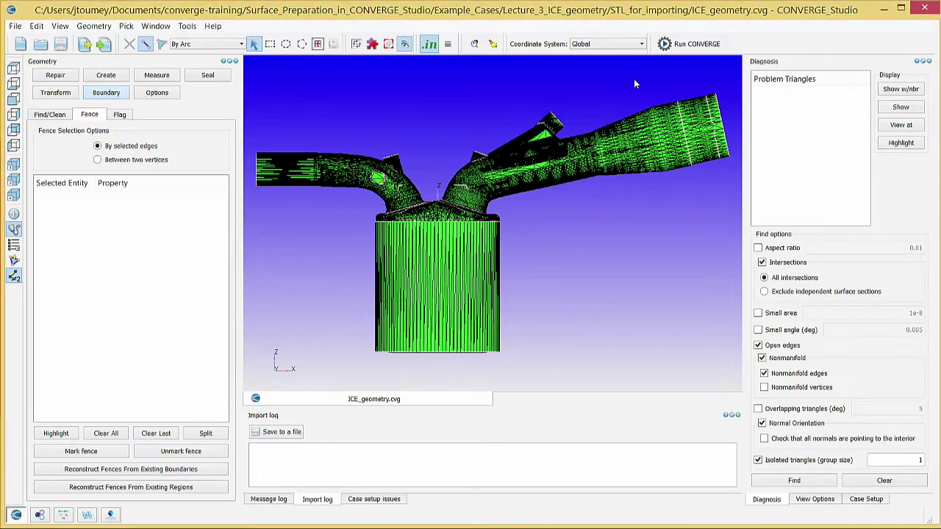
{"action": "scroll", "coordinate": [627, 154], "scroll_direction": "up", "scroll_amount": 3}
{"action": "middle_click_drag", "start_coordinate": [644, 179], "coordinate": [521, 354]}
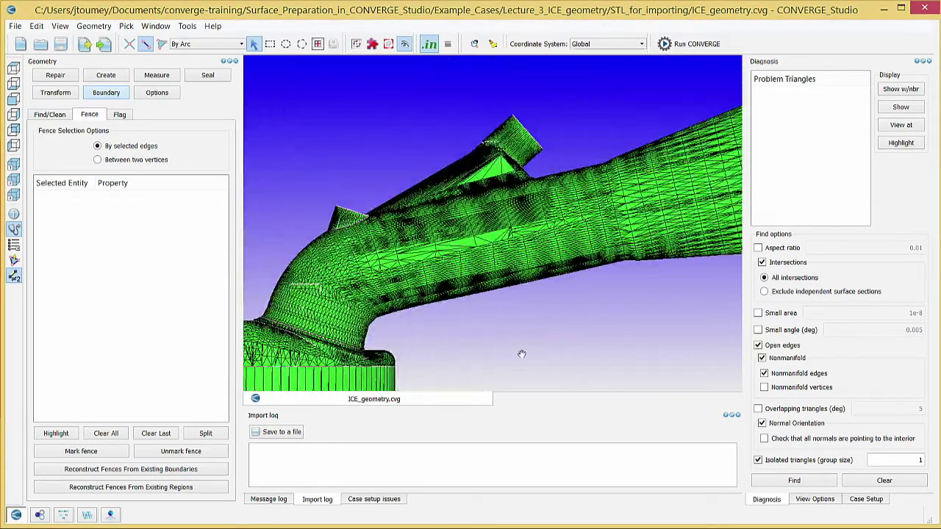
{"action": "scroll", "coordinate": [521, 355], "scroll_direction": "up", "scroll_amount": 2}
{"action": "scroll", "coordinate": [556, 231], "scroll_direction": "up", "scroll_amount": 3}
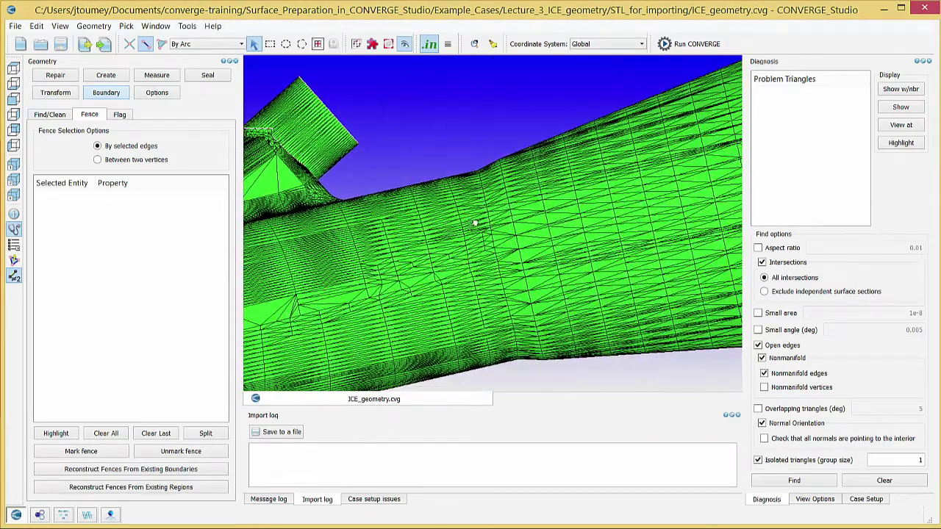
{"action": "scroll", "coordinate": [476, 223], "scroll_direction": "up", "scroll_amount": 5}
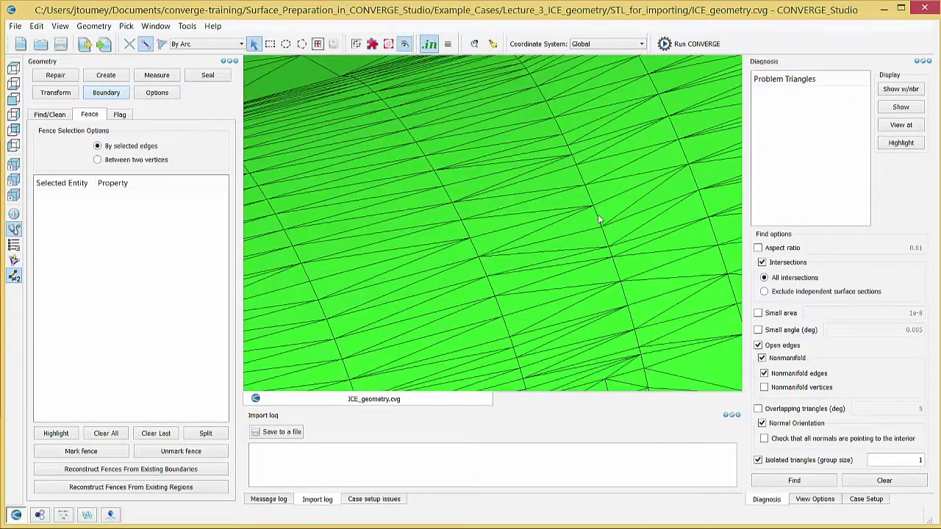
{"action": "left_click", "coordinate": [599, 219]}
{"action": "scroll", "coordinate": [617, 270], "scroll_direction": "down", "scroll_amount": 2}
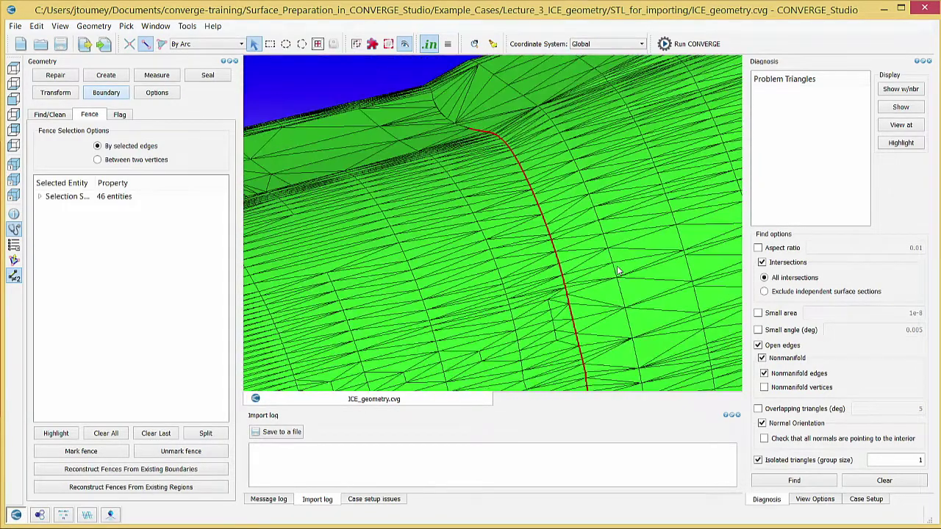
{"action": "scroll", "coordinate": [617, 269], "scroll_direction": "down", "scroll_amount": 1}
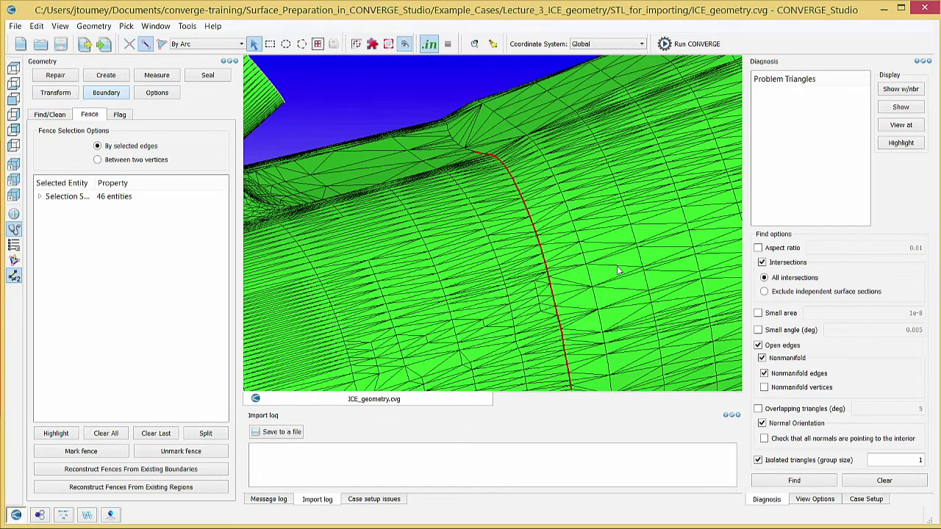
{"action": "scroll", "coordinate": [457, 139], "scroll_direction": "up", "scroll_amount": 2}
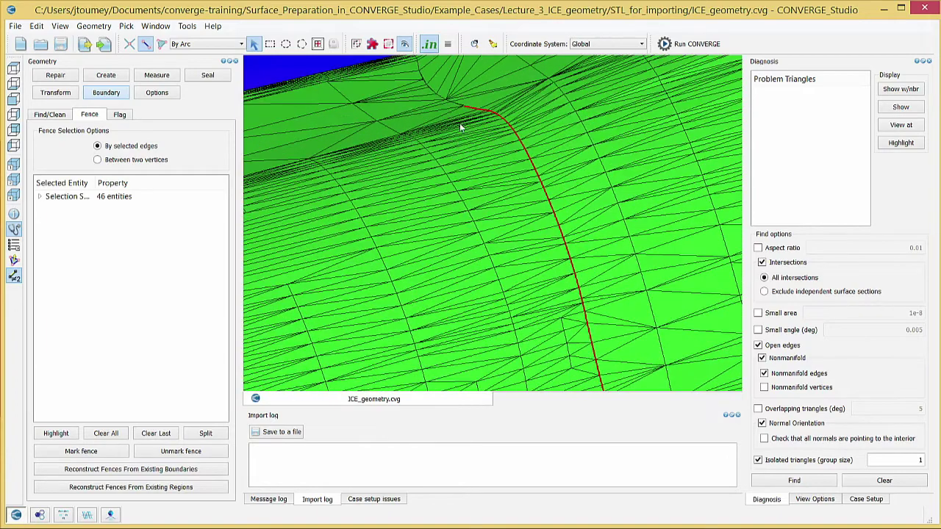
{"action": "scroll", "coordinate": [506, 230], "scroll_direction": "up", "scroll_amount": 2}
{"action": "scroll", "coordinate": [496, 213], "scroll_direction": "up", "scroll_amount": 2}
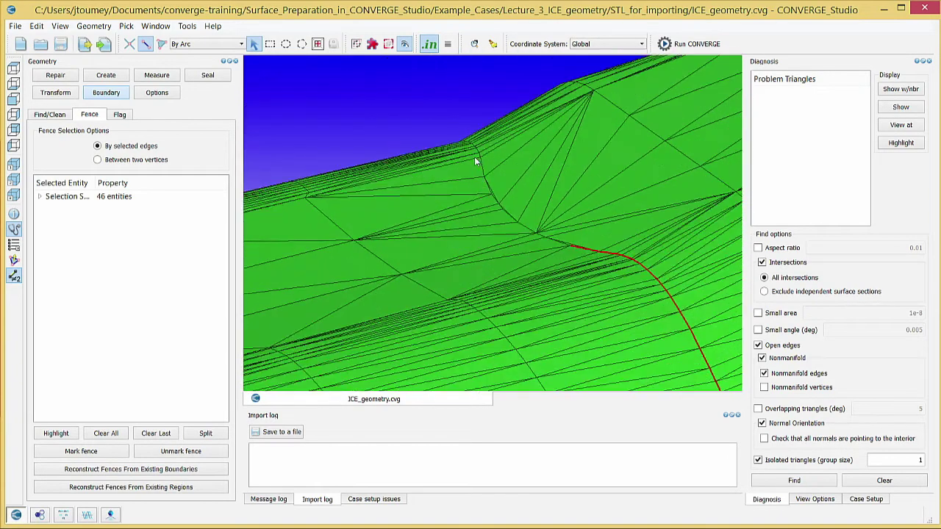
{"action": "left_click", "coordinate": [483, 167]}
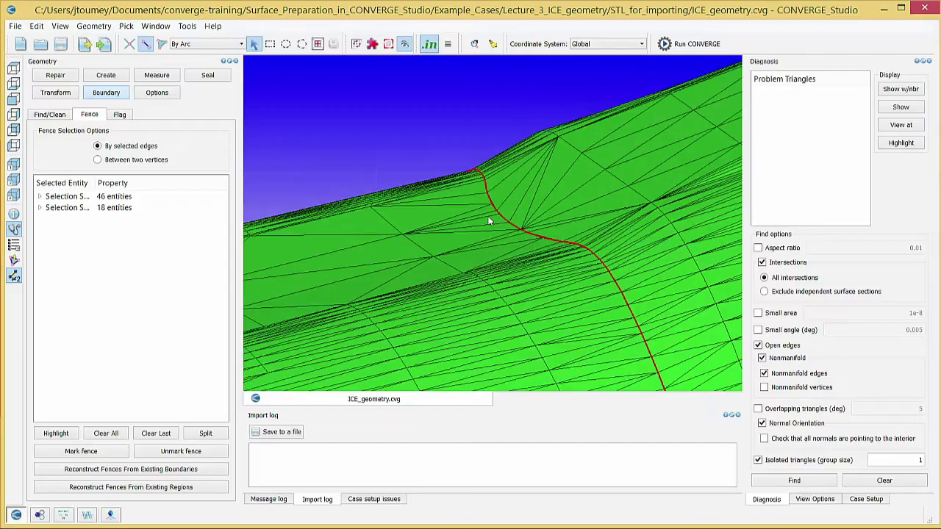
Extend the fence edges down the runner surface and remove a mistaken horizontal line
{"action": "mouse_move", "coordinate": [489, 221]}
{"action": "left_mouse_down"}
{"action": "mouse_move", "coordinate": [542, 327]}
{"action": "mouse_move", "coordinate": [515, 258]}
{"action": "mouse_move", "coordinate": [484, 247]}
{"action": "mouse_move", "coordinate": [503, 257]}
{"action": "left_mouse_up"}
{"action": "left_click", "coordinate": [515, 244]}
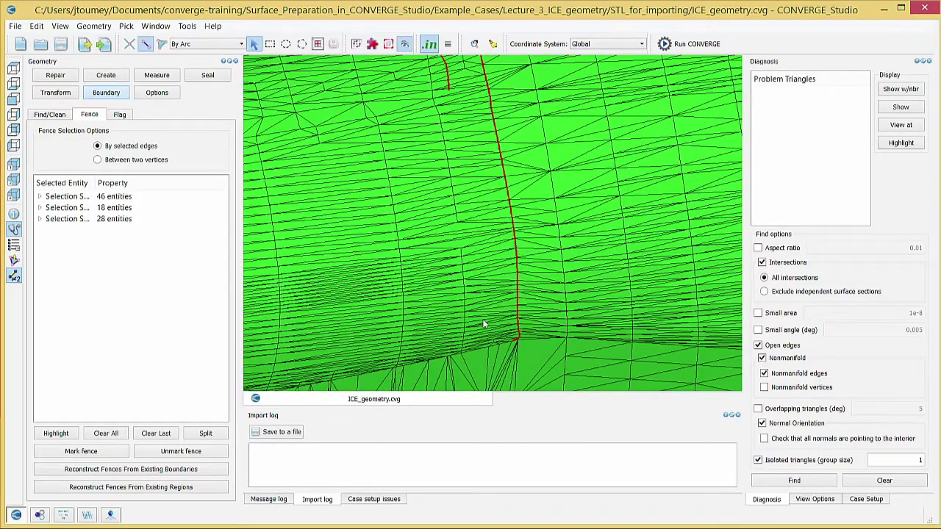
{"action": "left_click_drag", "start_coordinate": [461, 346], "coordinate": [465, 265]}
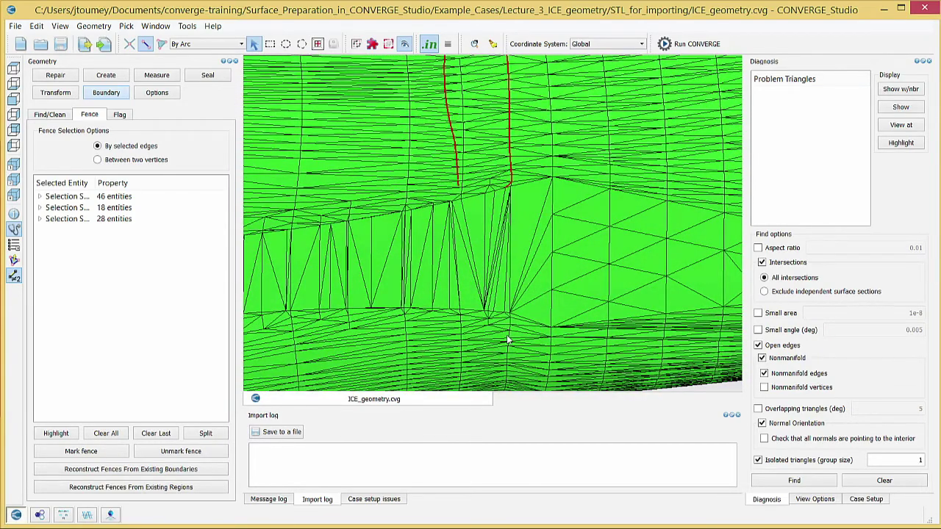
{"action": "left_click", "coordinate": [508, 339]}
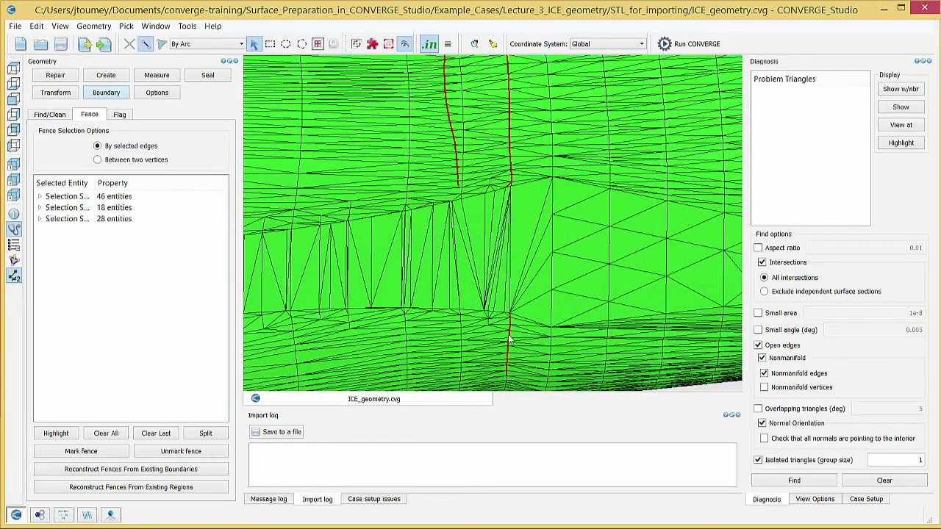
{"action": "left_click", "coordinate": [512, 296]}
{"action": "mouse_move", "coordinate": [515, 318]}
{"action": "left_mouse_down"}
{"action": "mouse_move", "coordinate": [527, 347]}
{"action": "mouse_move", "coordinate": [539, 330]}
{"action": "mouse_move", "coordinate": [537, 276]}
{"action": "left_mouse_up"}
{"action": "left_click", "coordinate": [527, 256]}
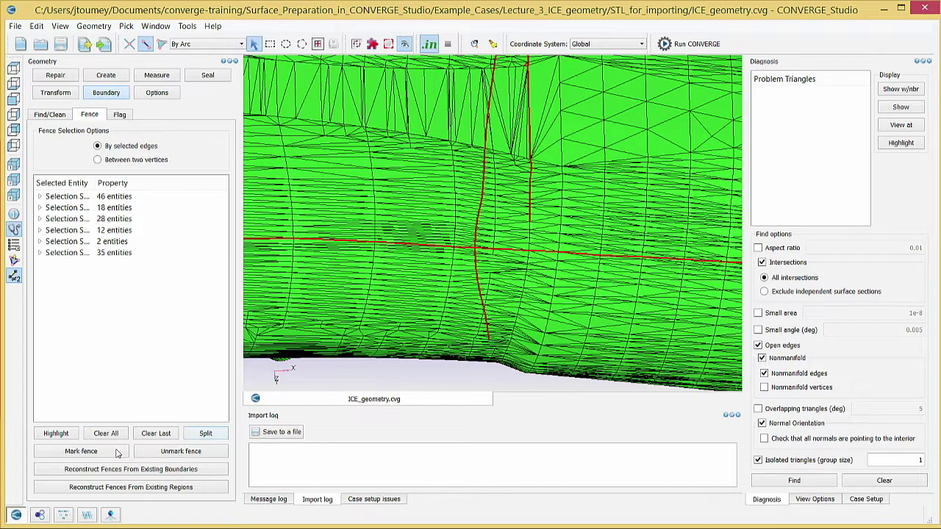
{"action": "left_click", "coordinate": [144, 434]}
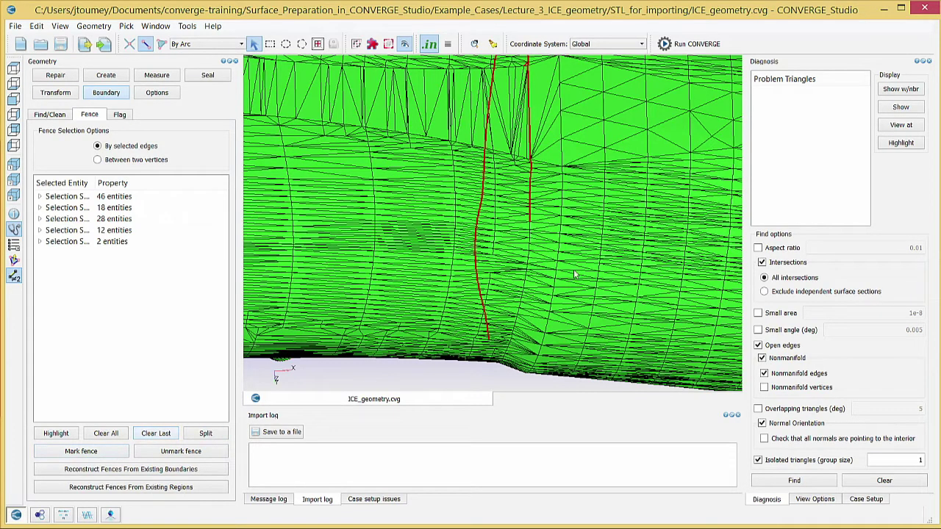
Close the edge loop around the runner's underside, mark it as a fence, and return to front view
{"action": "scroll", "coordinate": [547, 247], "scroll_direction": "up", "scroll_amount": 2}
{"action": "scroll", "coordinate": [547, 239], "scroll_direction": "up", "scroll_amount": 2}
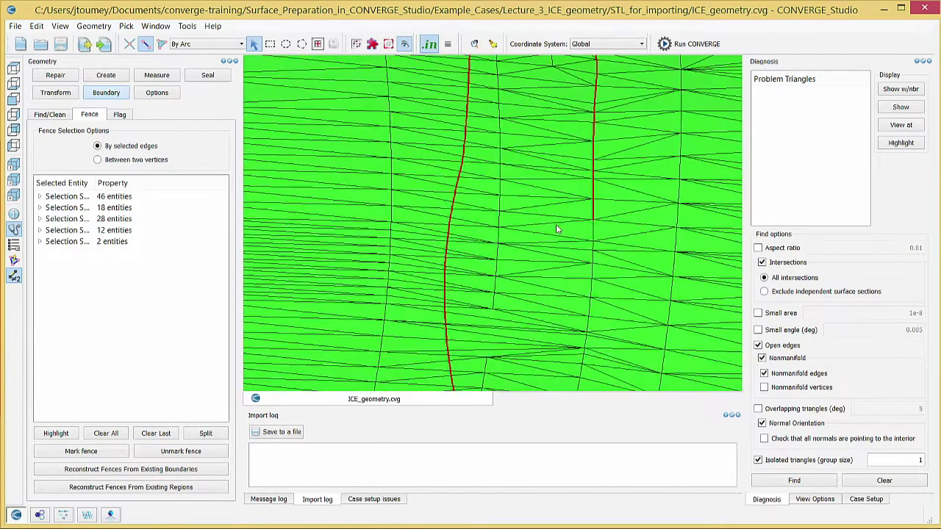
{"action": "left_click", "coordinate": [593, 241]}
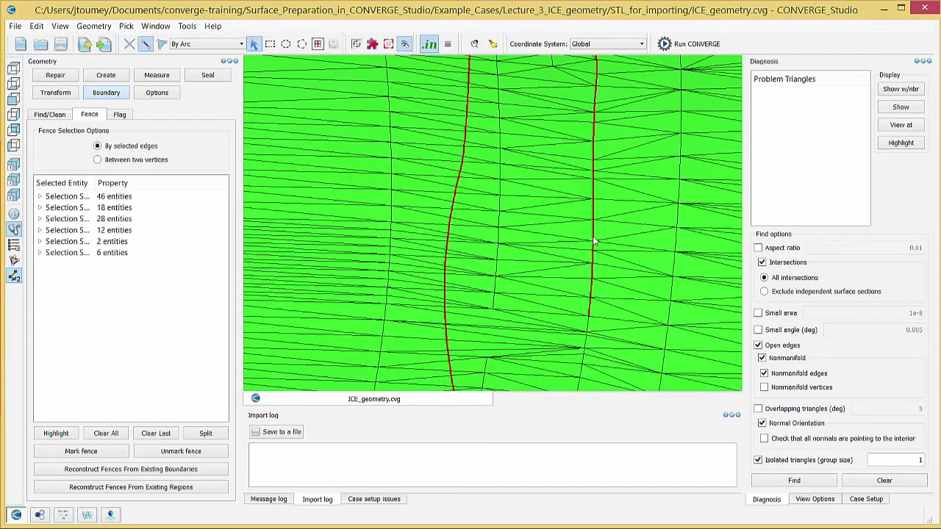
{"action": "left_click", "coordinate": [583, 378]}
{"action": "scroll", "coordinate": [585, 373], "scroll_direction": "down", "scroll_amount": 1}
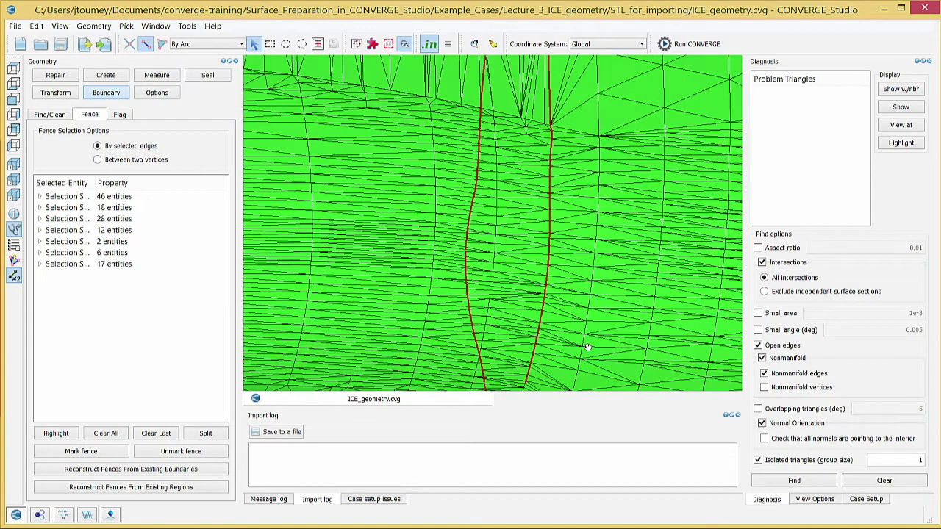
{"action": "scroll", "coordinate": [587, 347], "scroll_direction": "down", "scroll_amount": 2}
{"action": "mouse_move", "coordinate": [609, 197]}
{"action": "left_mouse_down"}
{"action": "mouse_move", "coordinate": [545, 209]}
{"action": "mouse_move", "coordinate": [568, 184]}
{"action": "mouse_move", "coordinate": [576, 290]}
{"action": "mouse_move", "coordinate": [538, 346]}
{"action": "mouse_move", "coordinate": [578, 264]}
{"action": "left_mouse_up"}
{"action": "left_click", "coordinate": [578, 203]}
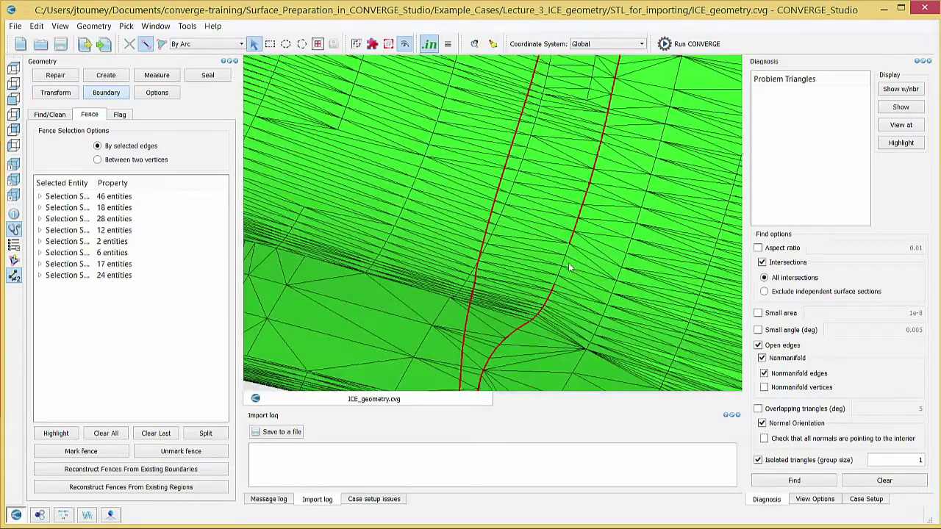
{"action": "left_click", "coordinate": [564, 266]}
{"action": "scroll", "coordinate": [569, 294], "scroll_direction": "down", "scroll_amount": 3}
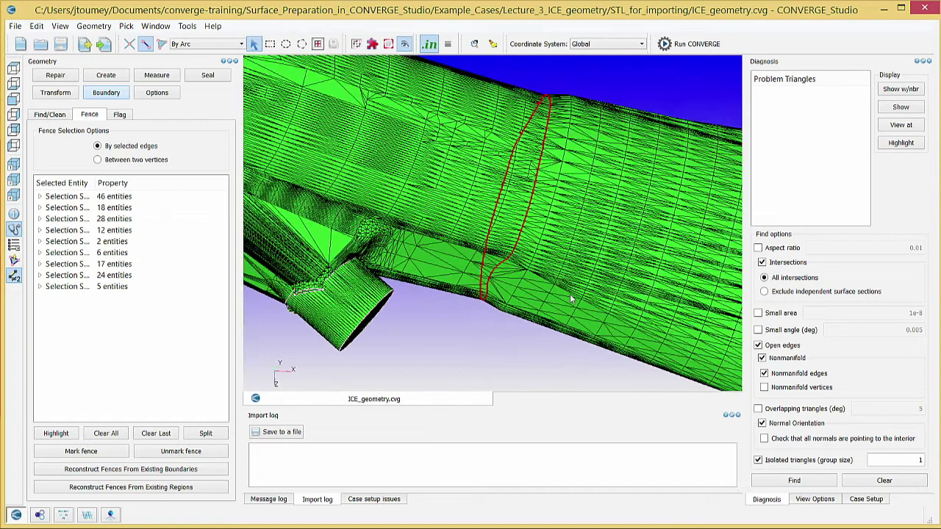
{"action": "left_click", "coordinate": [91, 453]}
{"action": "key", "text": "y"}
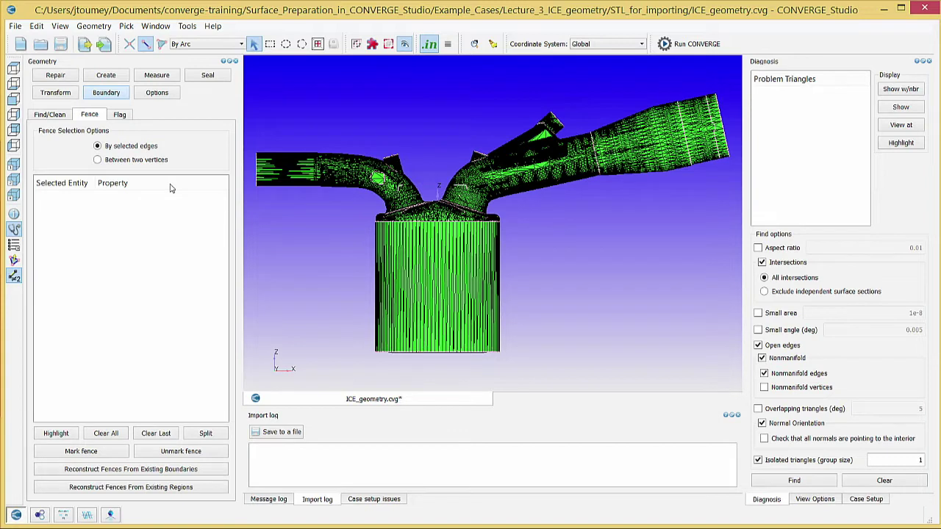
On the Flag tab, add boundary 1 named Piston
{"action": "left_click", "coordinate": [120, 115]}
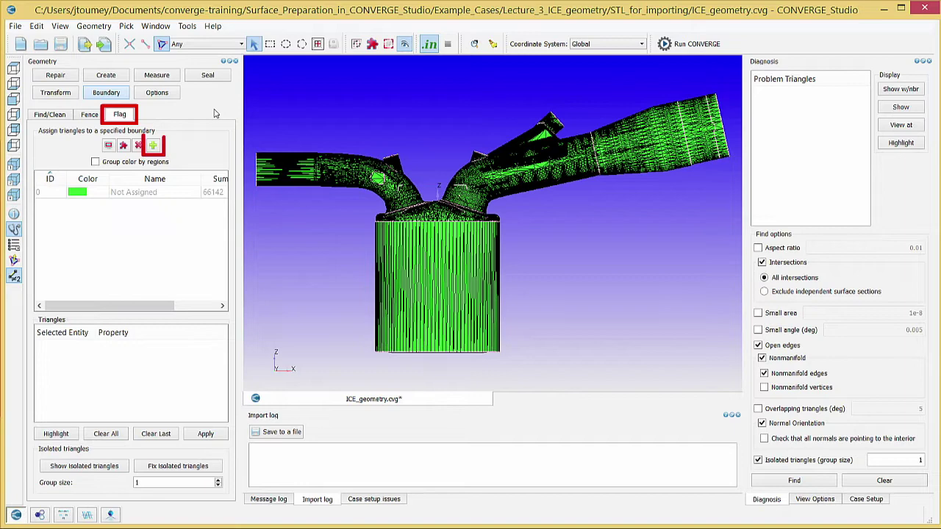
{"action": "left_click", "coordinate": [153, 147]}
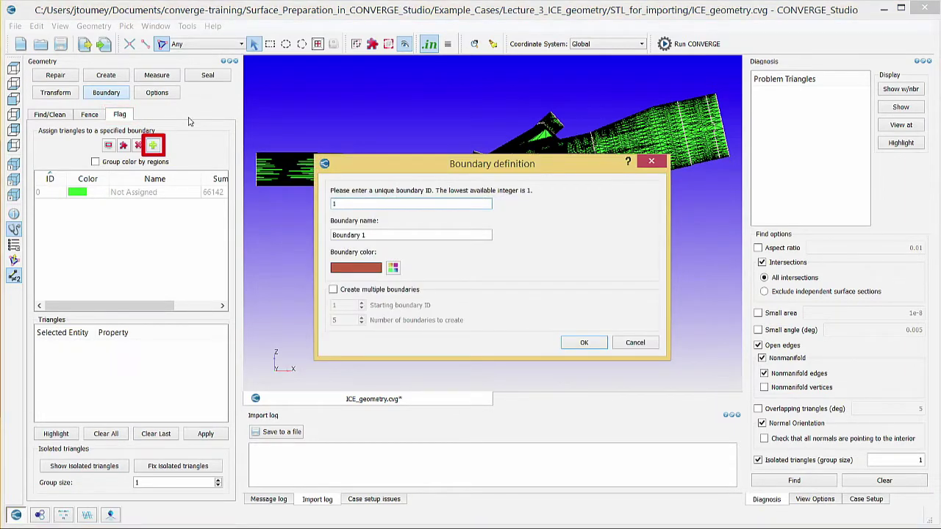
{"action": "key", "text": "Tab"}
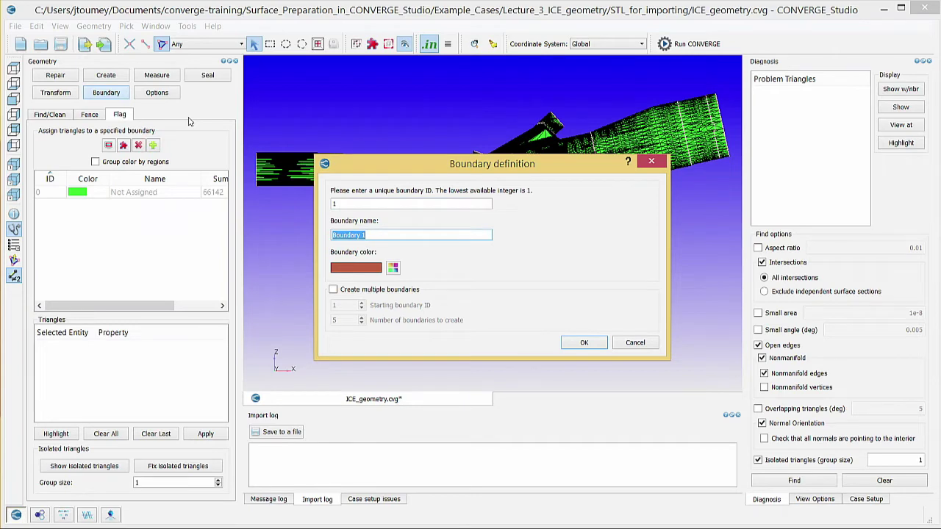
{"action": "type", "text": "Piston"}
{"action": "left_click", "coordinate": [586, 343]}
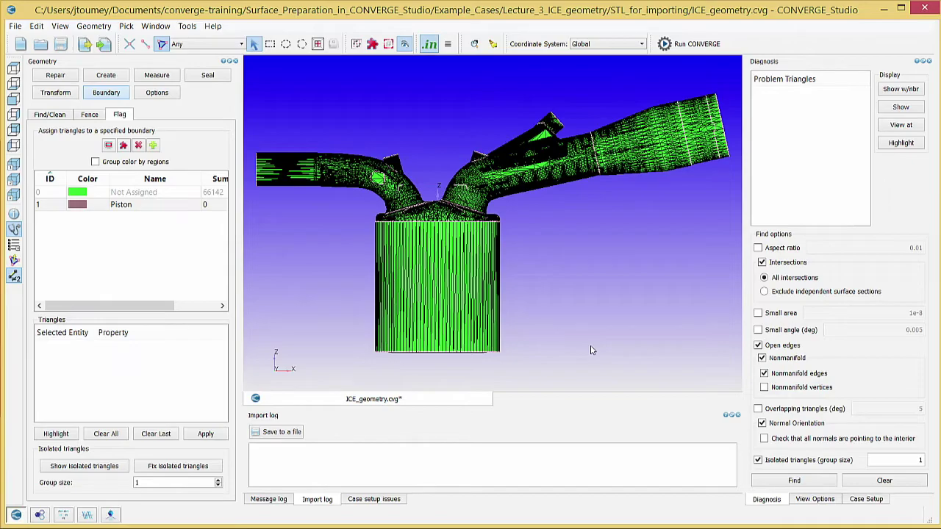
Pick the piston face By Boundary Fence and assign its 3579 triangles to Piston
{"action": "left_click_drag", "start_coordinate": [541, 321], "coordinate": [691, 296]}
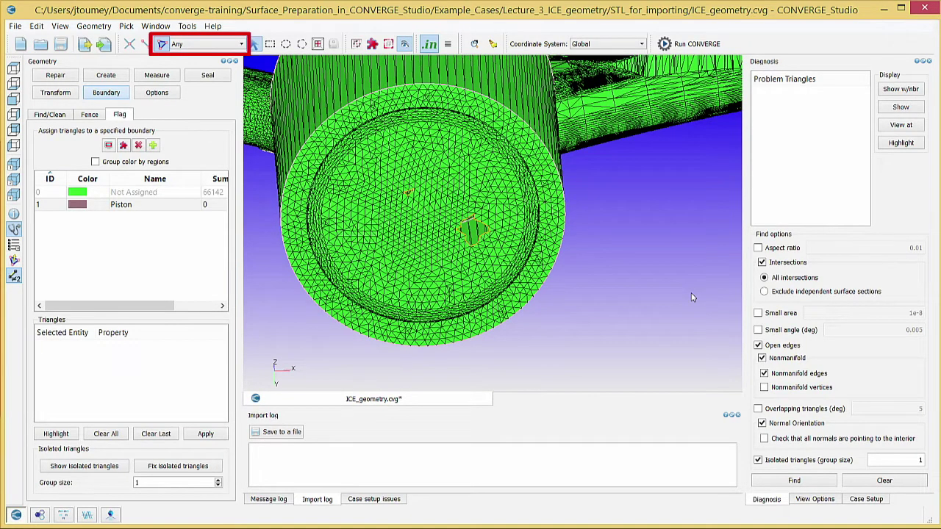
{"action": "left_click", "coordinate": [189, 46]}
{"action": "left_click", "coordinate": [198, 87]}
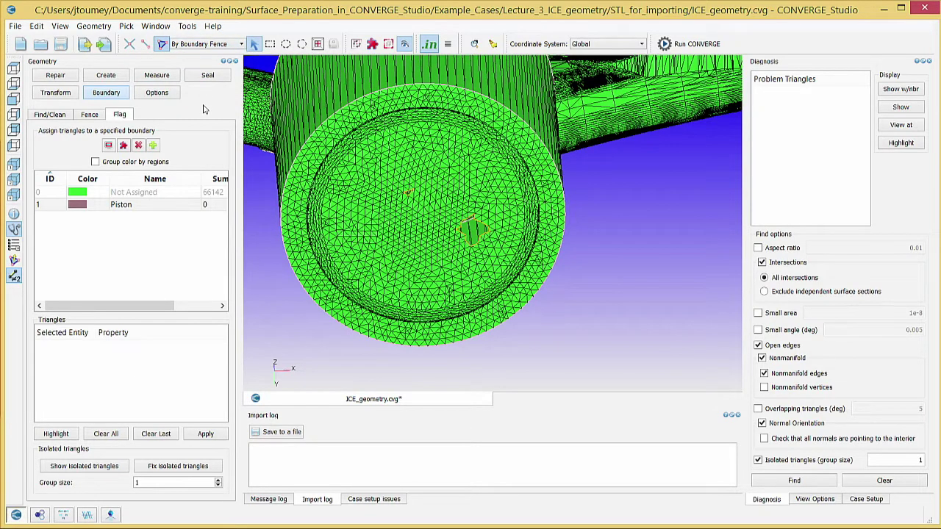
{"action": "left_click", "coordinate": [368, 208]}
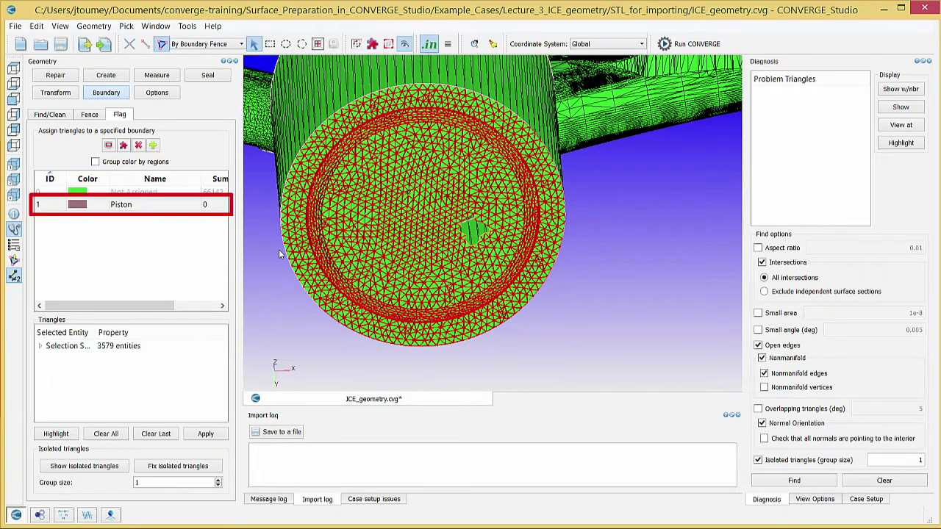
{"action": "left_click", "coordinate": [116, 206]}
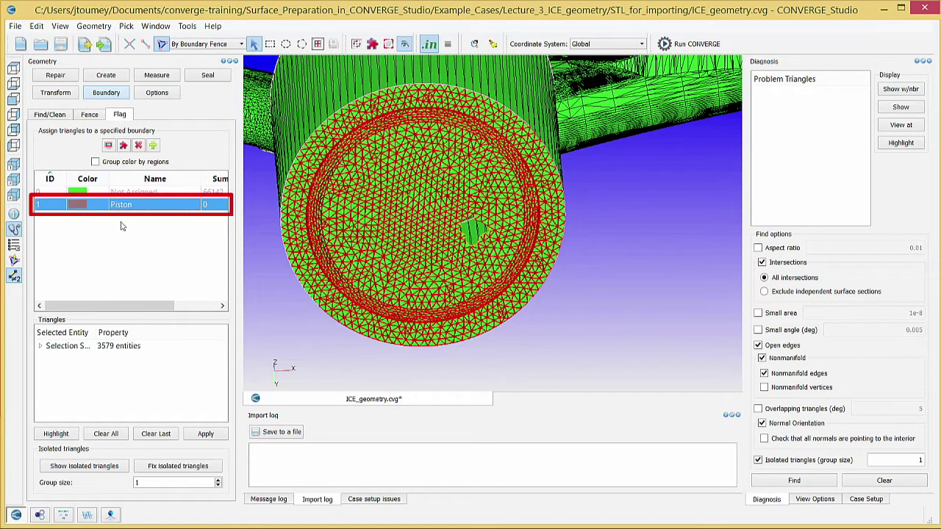
{"action": "left_click", "coordinate": [209, 438]}
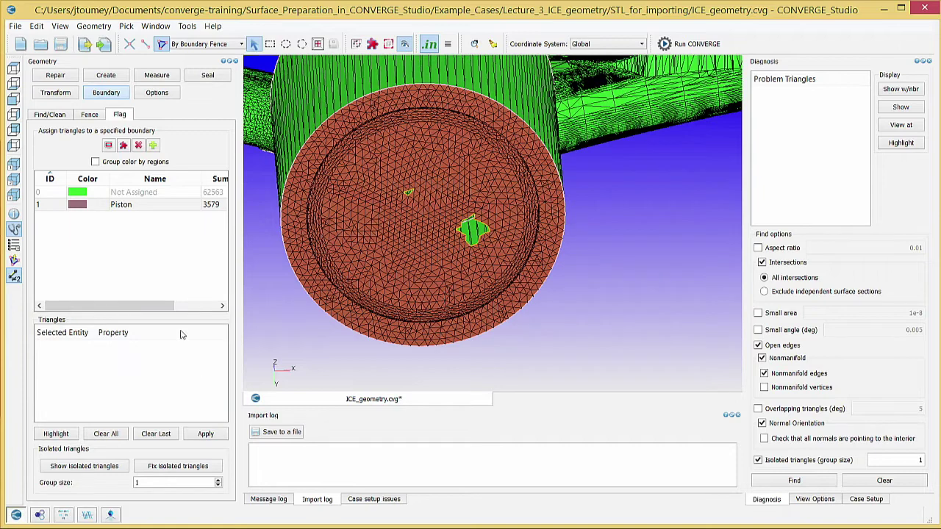
Add a new empty boundary named Liner with ID 2
{"action": "left_click", "coordinate": [153, 145]}
{"action": "key", "text": "Tab"}
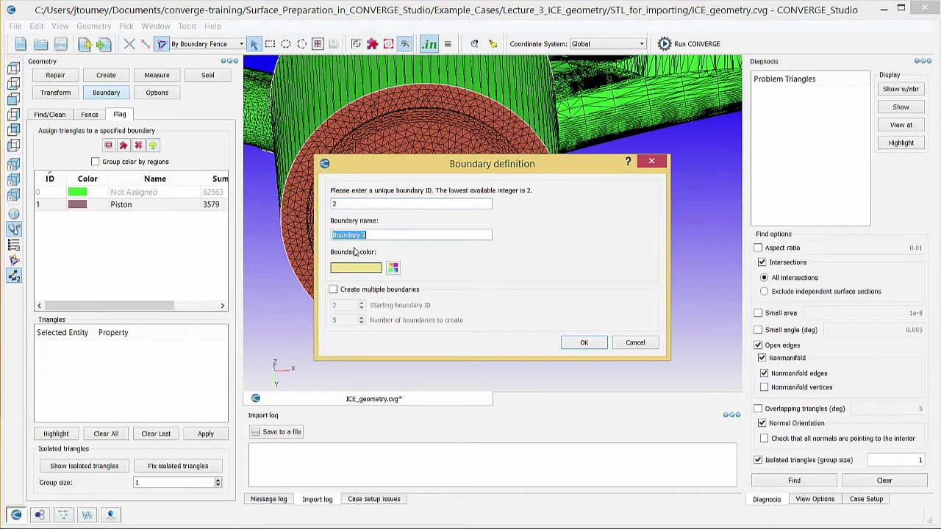
{"action": "type", "text": "Liner"}
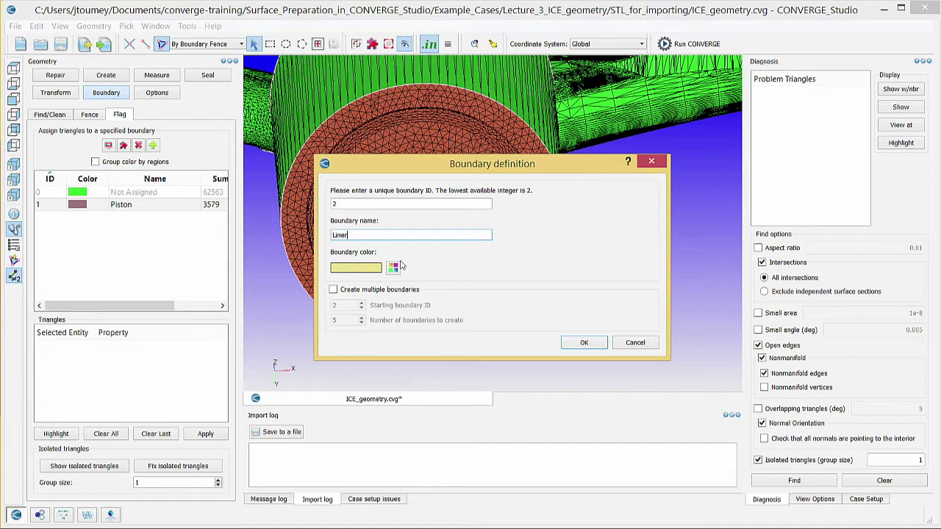
{"action": "left_click", "coordinate": [603, 344]}
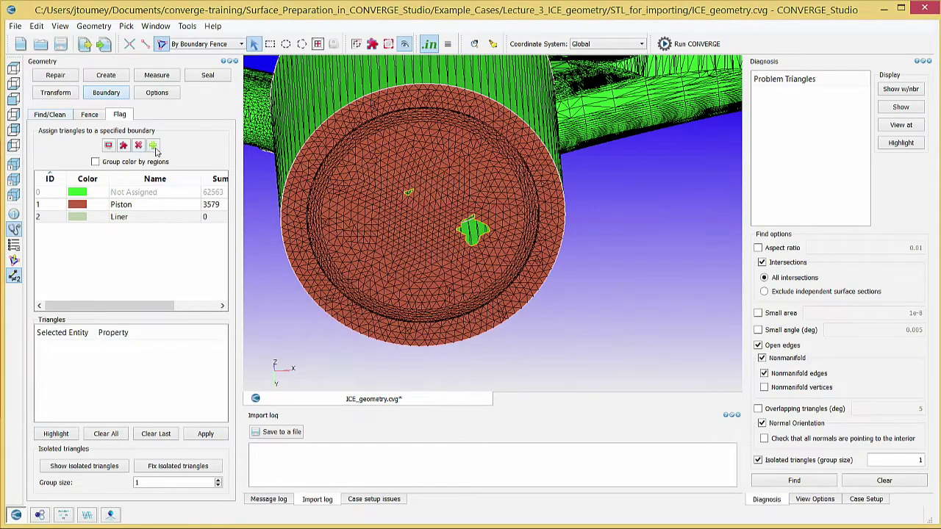
Add a second empty boundary named Head with ID 3
{"action": "left_click", "coordinate": [152, 145]}
{"action": "key", "text": "Tab"}
{"action": "type", "text": "Head"}
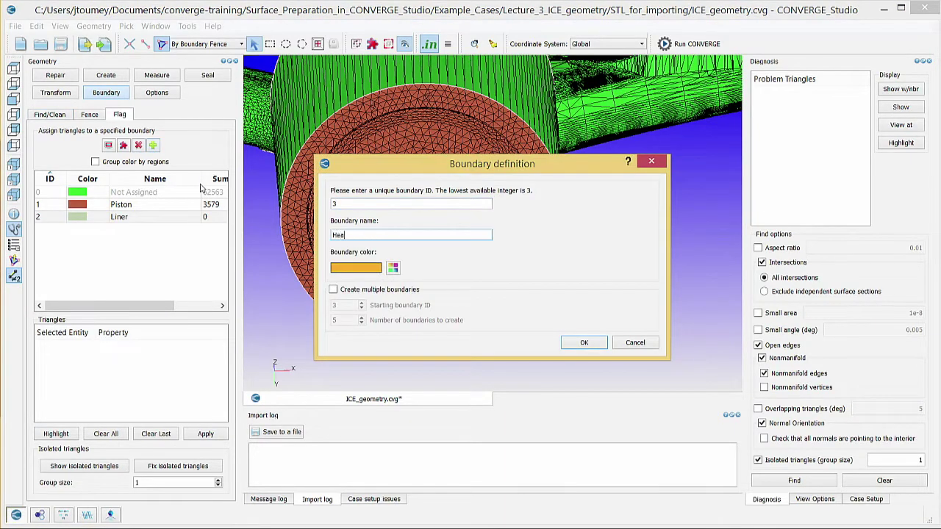
{"action": "left_click", "coordinate": [585, 345]}
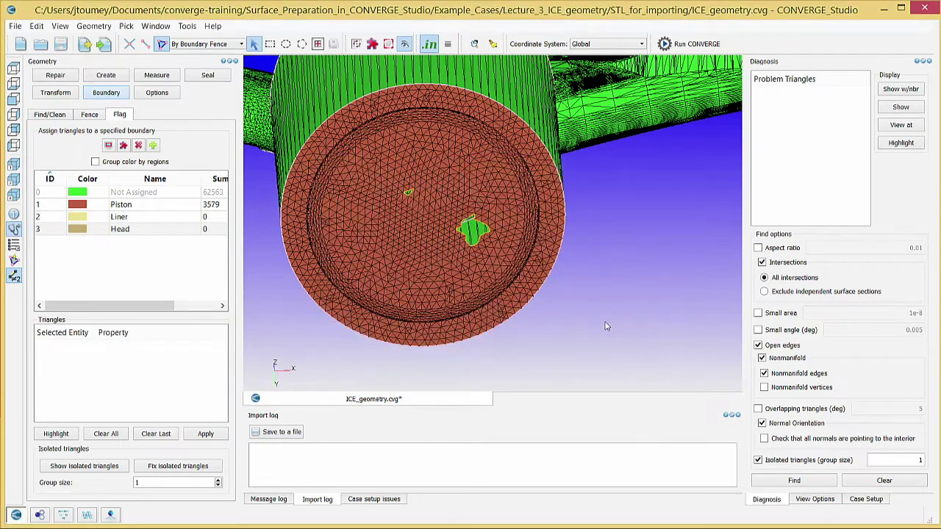
{"action": "left_click_drag", "start_coordinate": [607, 242], "coordinate": [519, 188]}
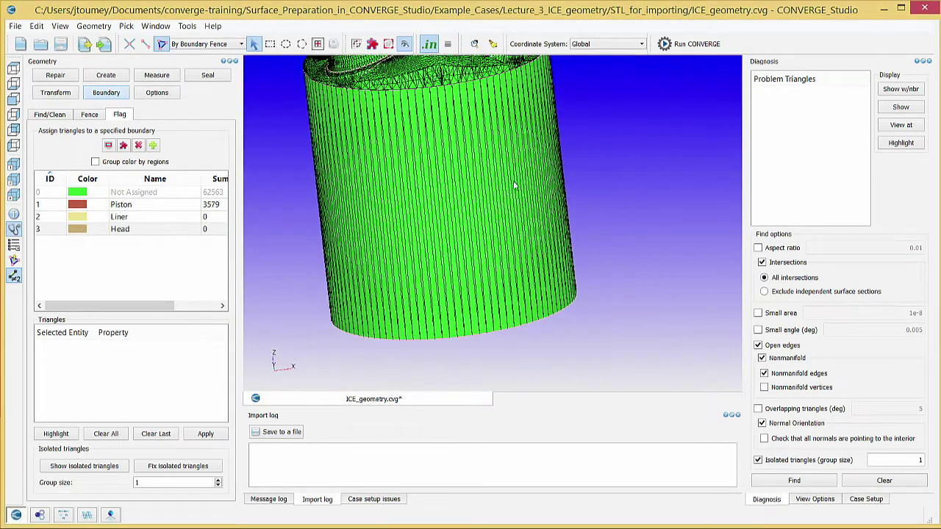
Flag the 208 cylinder wall triangles to the Liner boundary
{"action": "left_click", "coordinate": [560, 187]}
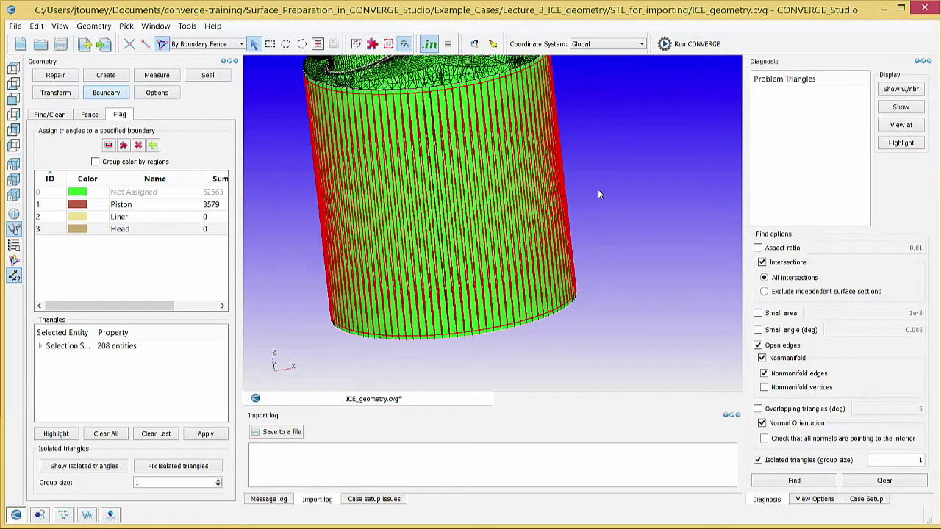
{"action": "left_click", "coordinate": [150, 217]}
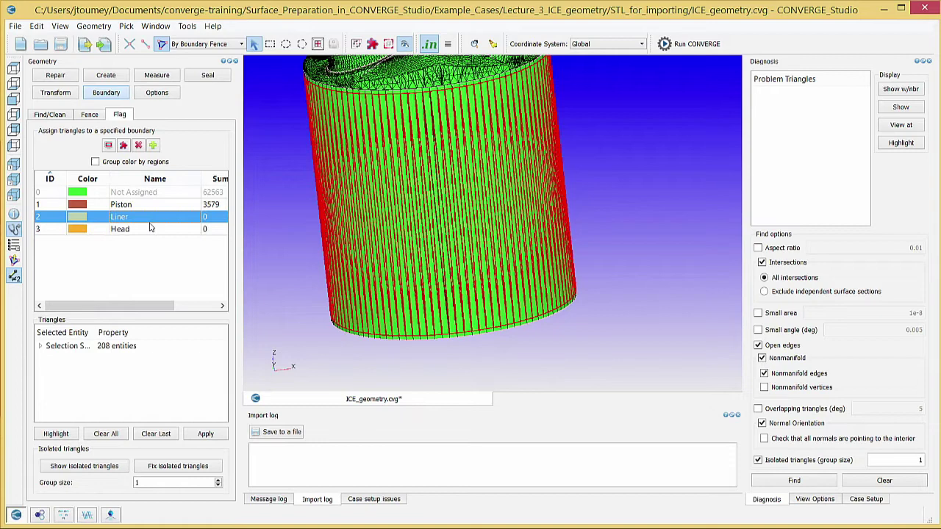
{"action": "left_click", "coordinate": [219, 435]}
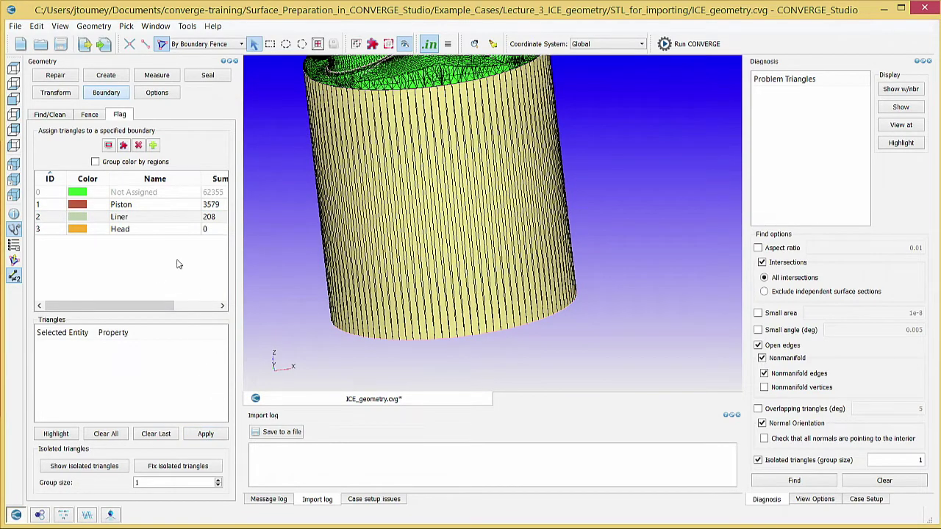
Flag the 11121 cylinder head triangles to the Head boundary
{"action": "left_click_drag", "start_coordinate": [280, 178], "coordinate": [290, 282]}
{"action": "scroll", "coordinate": [290, 282], "scroll_direction": "up", "scroll_amount": 3}
{"action": "left_click", "coordinate": [458, 192]}
{"action": "scroll", "coordinate": [459, 192], "scroll_direction": "down", "scroll_amount": 5}
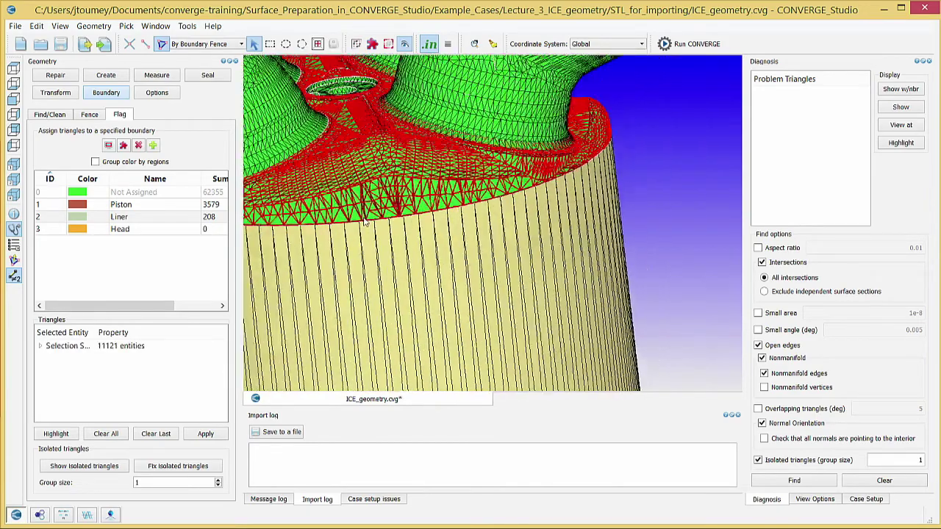
{"action": "left_click", "coordinate": [109, 229]}
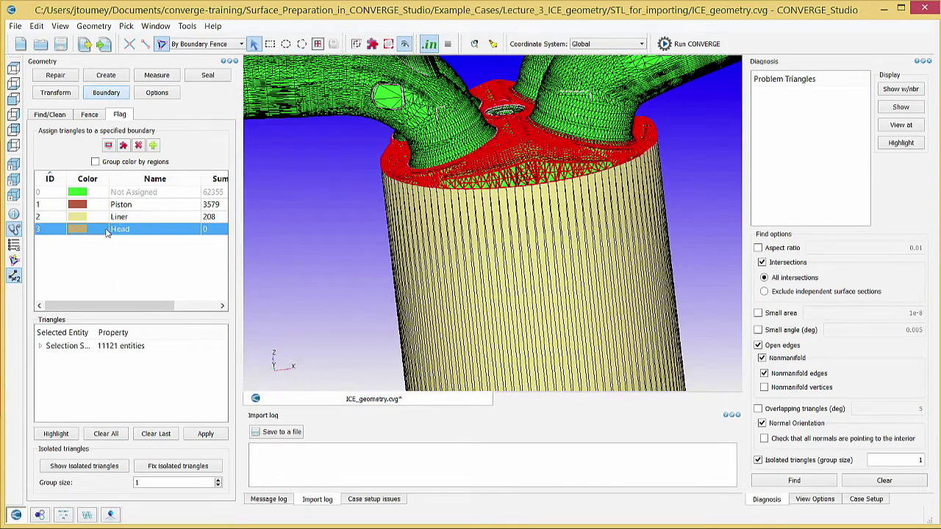
{"action": "left_click", "coordinate": [208, 437]}
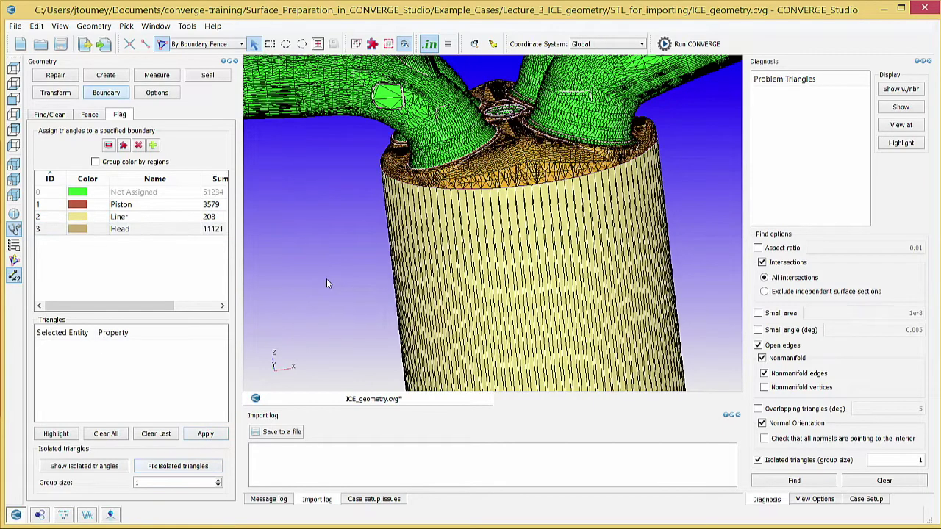
Start a new boundary and name it 'Spark plug'
{"action": "scroll", "coordinate": [326, 279], "scroll_direction": "down", "scroll_amount": 3}
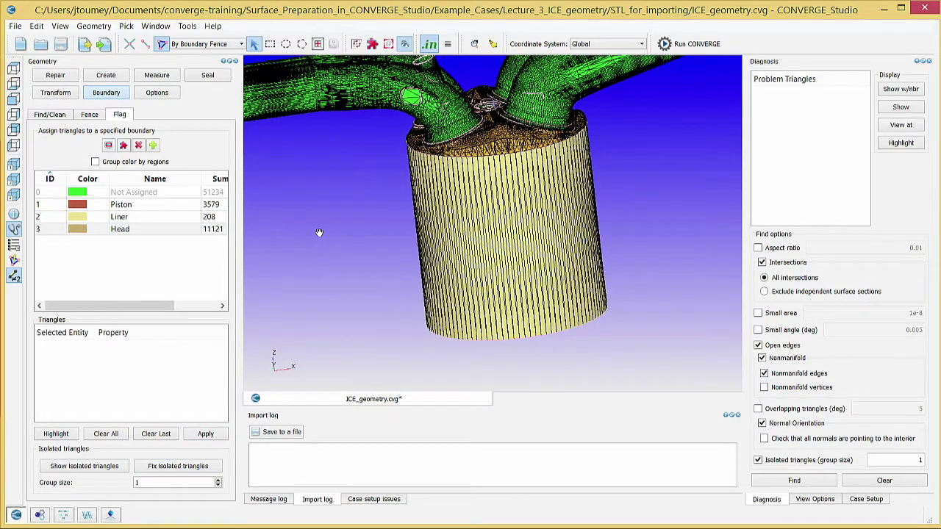
{"action": "left_click", "coordinate": [153, 146]}
{"action": "key", "text": "Tab"}
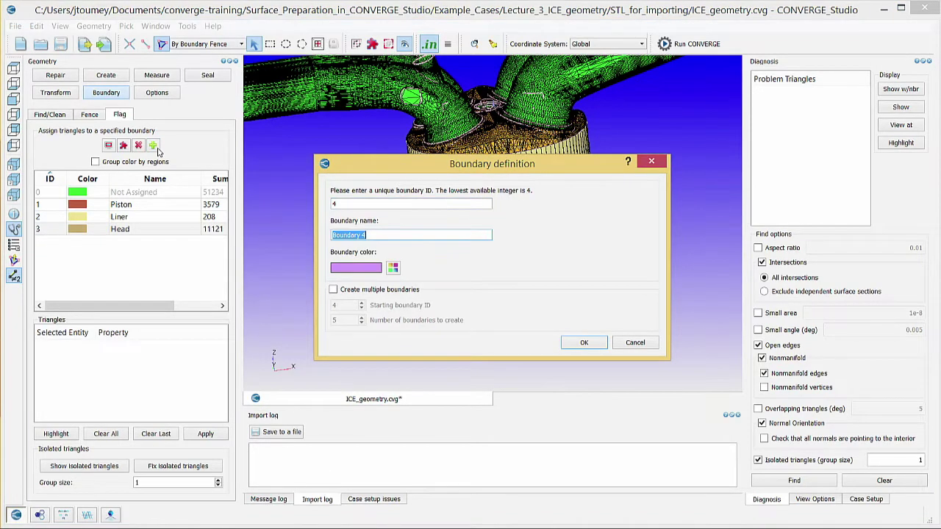
{"action": "type", "text": "Spark plug"}
Create the Spark plug boundary (ID 4) and select the first spark-plug seat patches
{"action": "left_click", "coordinate": [583, 343]}
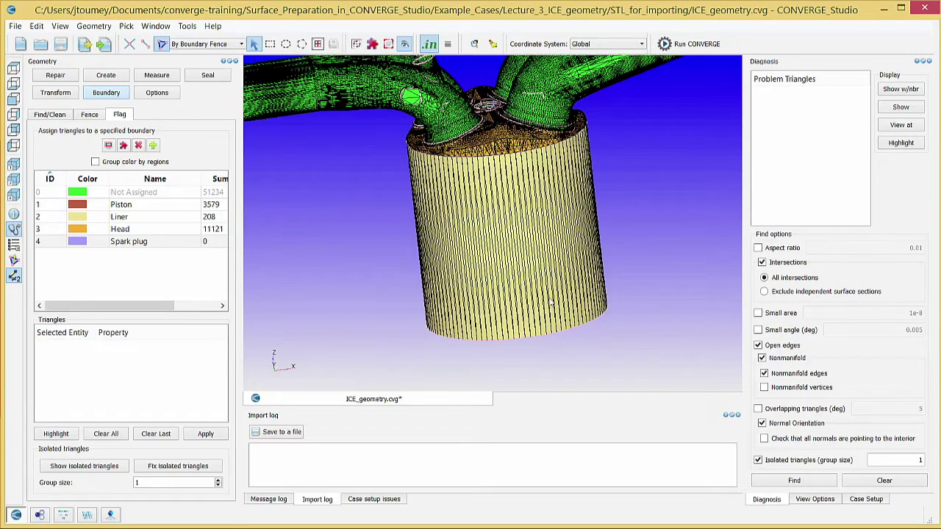
{"action": "scroll", "coordinate": [547, 152], "scroll_direction": "up", "scroll_amount": 5}
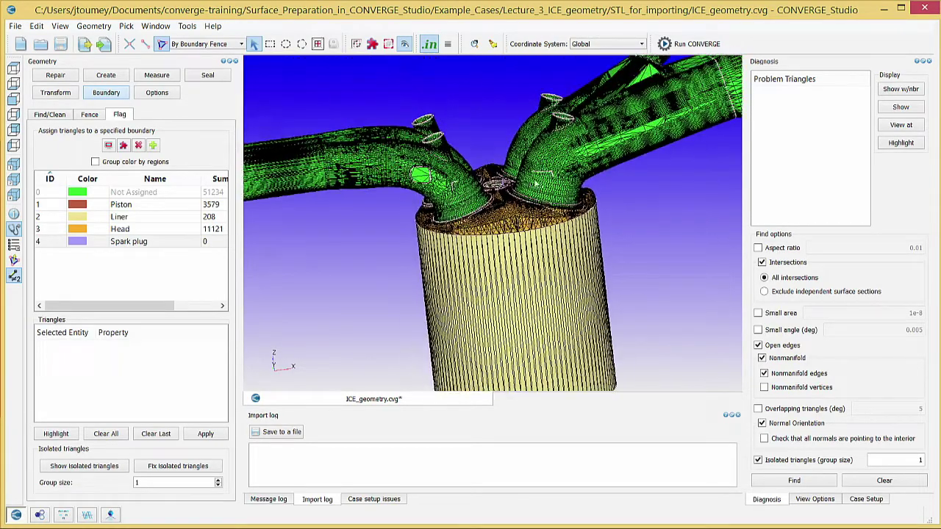
{"action": "scroll", "coordinate": [540, 165], "scroll_direction": "up", "scroll_amount": 8}
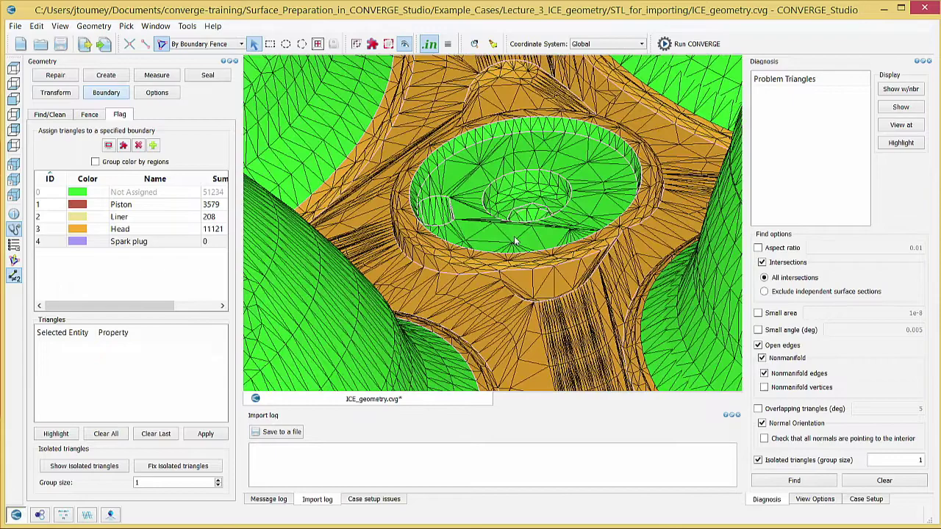
{"action": "left_click_drag", "start_coordinate": [582, 196], "coordinate": [530, 239]}
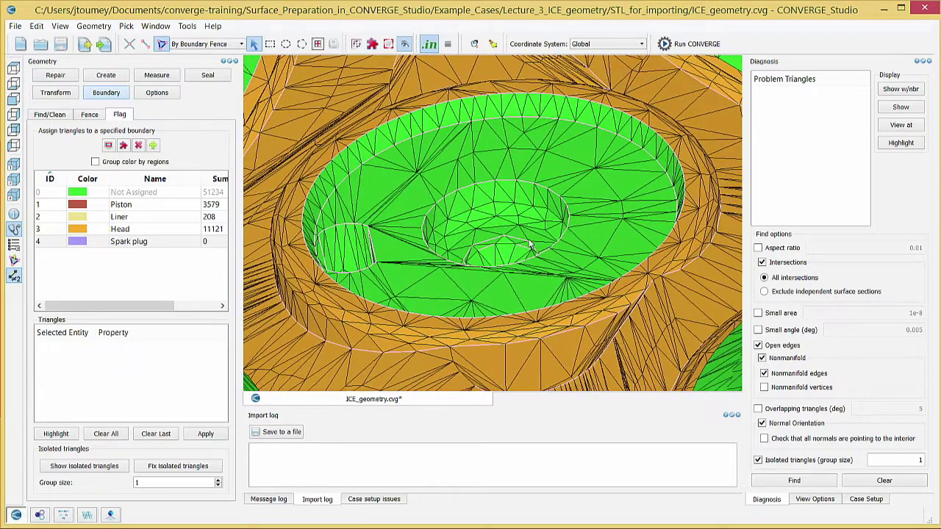
{"action": "left_click", "coordinate": [485, 112]}
{"action": "left_click", "coordinate": [470, 149]}
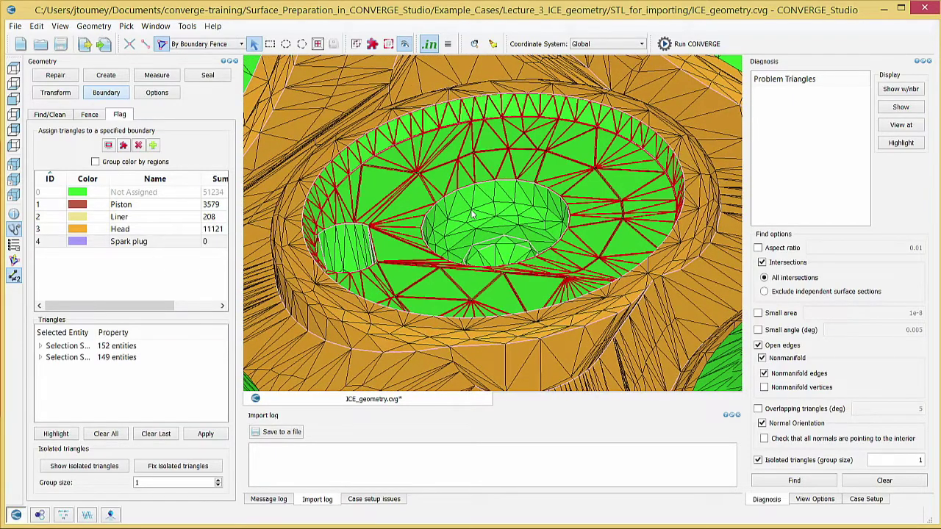
{"action": "left_click", "coordinate": [473, 209]}
{"action": "left_click", "coordinate": [492, 252]}
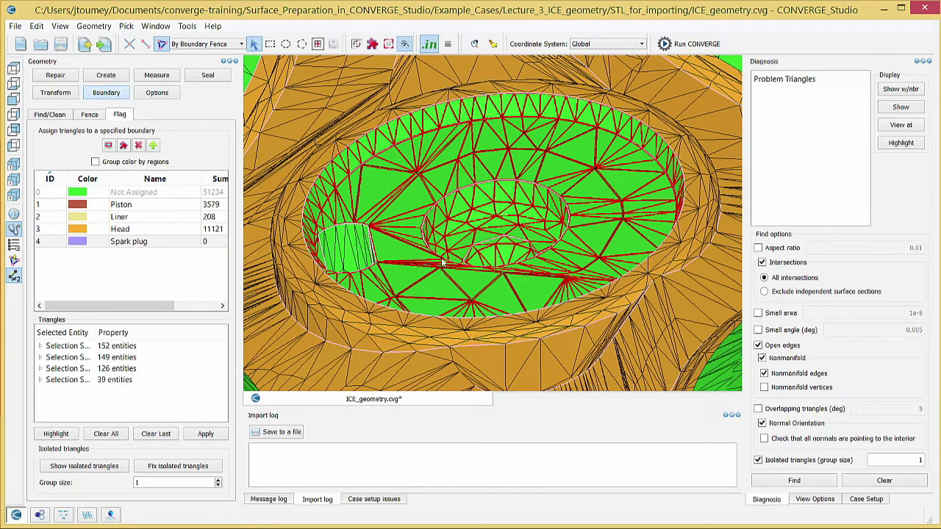
{"action": "left_click", "coordinate": [364, 246]}
Select the remaining seat patches, flag all 660 triangles to Spark plug, and save
{"action": "scroll", "coordinate": [444, 287], "scroll_direction": "up", "scroll_amount": 5}
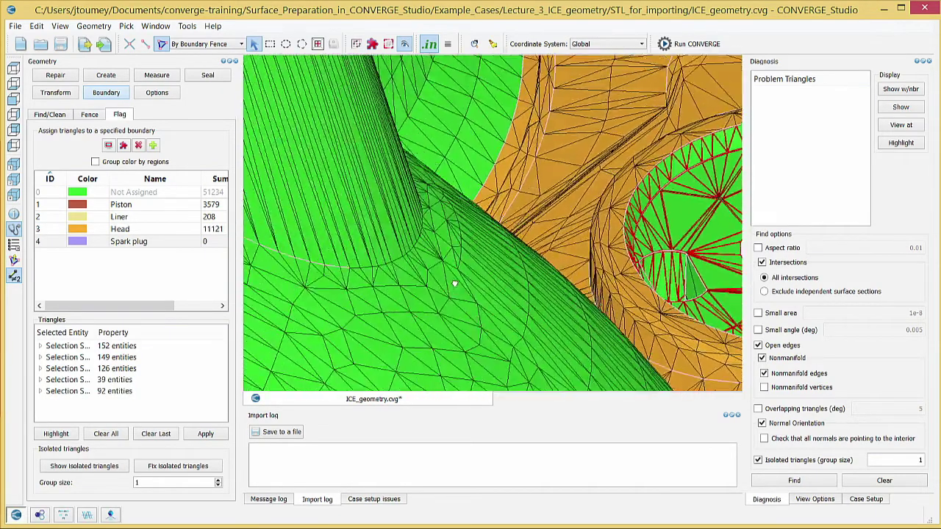
{"action": "left_click", "coordinate": [699, 307]}
{"action": "left_click_drag", "start_coordinate": [698, 309], "coordinate": [681, 323]}
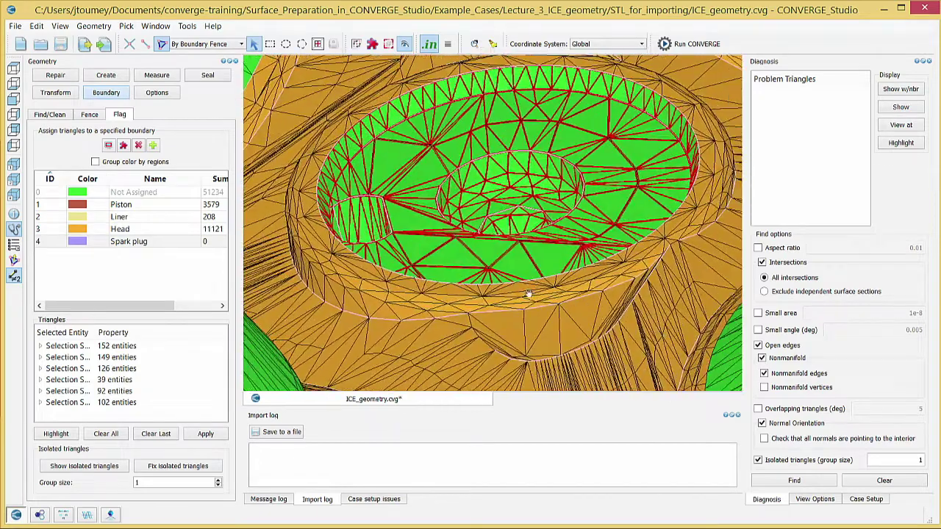
{"action": "scroll", "coordinate": [435, 261], "scroll_direction": "up", "scroll_amount": 3}
{"action": "scroll", "coordinate": [436, 261], "scroll_direction": "down", "scroll_amount": 2}
{"action": "left_click", "coordinate": [336, 230]}
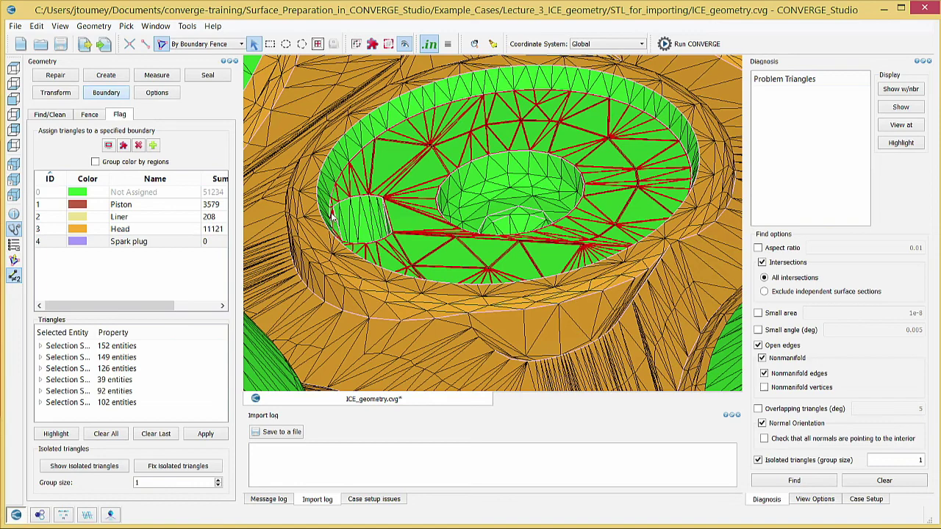
{"action": "left_click", "coordinate": [332, 219]}
{"action": "left_click", "coordinate": [353, 219]}
{"action": "left_click", "coordinate": [391, 176]}
{"action": "left_click", "coordinate": [474, 192]}
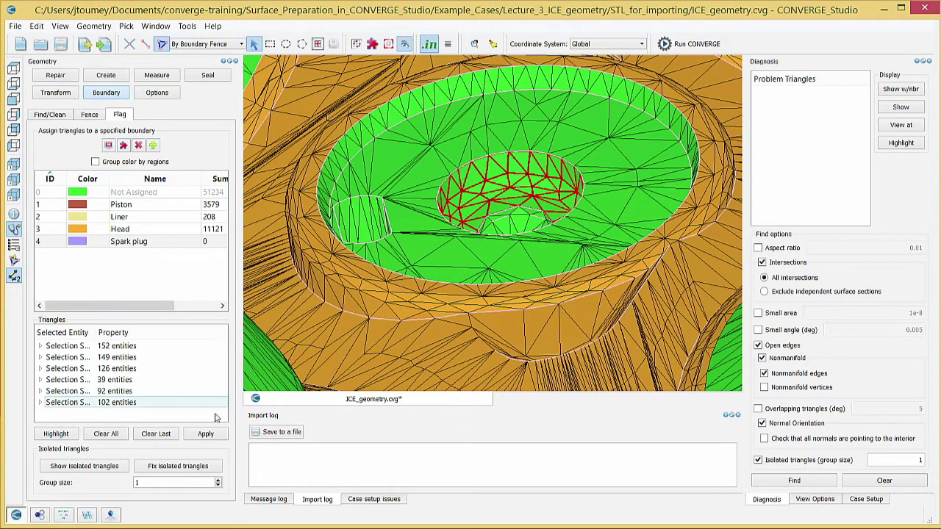
{"action": "left_click", "coordinate": [207, 434]}
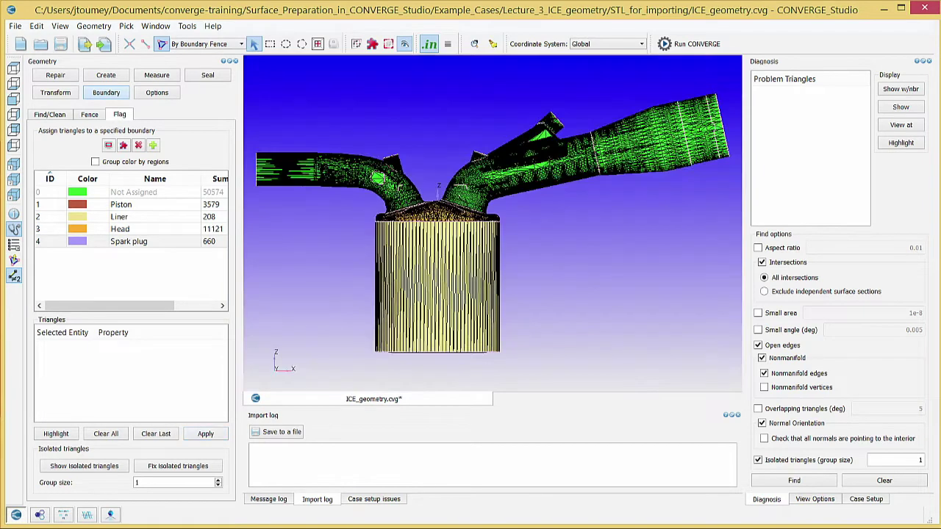
{"action": "key", "text": "ctrl+s"}
Add boundaries 5 'Intake port' and 6 'Intake port bottom'
{"action": "left_click", "coordinate": [155, 146]}
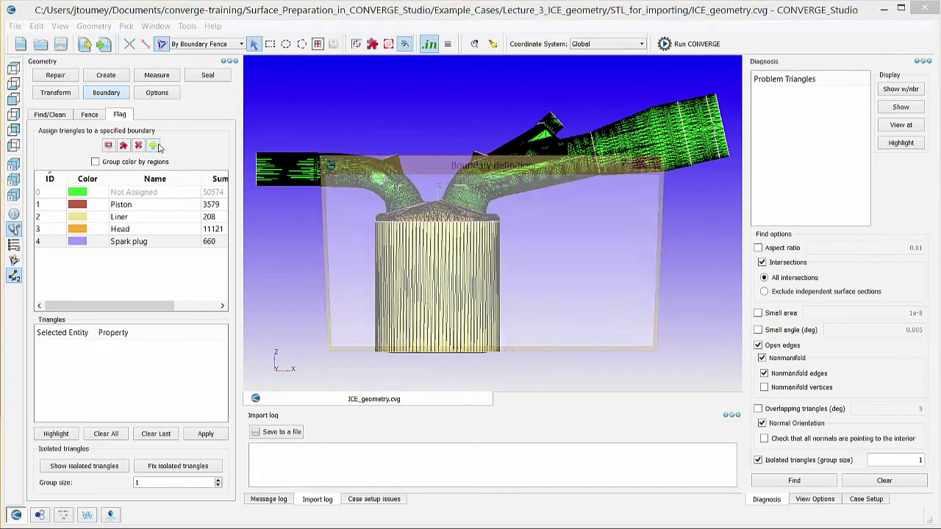
{"action": "key", "text": "Tab"}
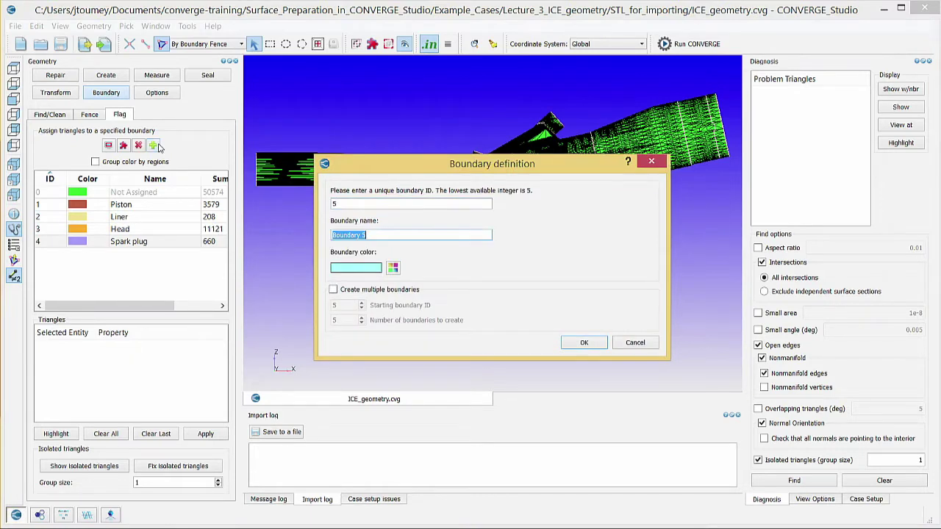
{"action": "type", "text": "Intake port"}
{"action": "left_click", "coordinate": [570, 342]}
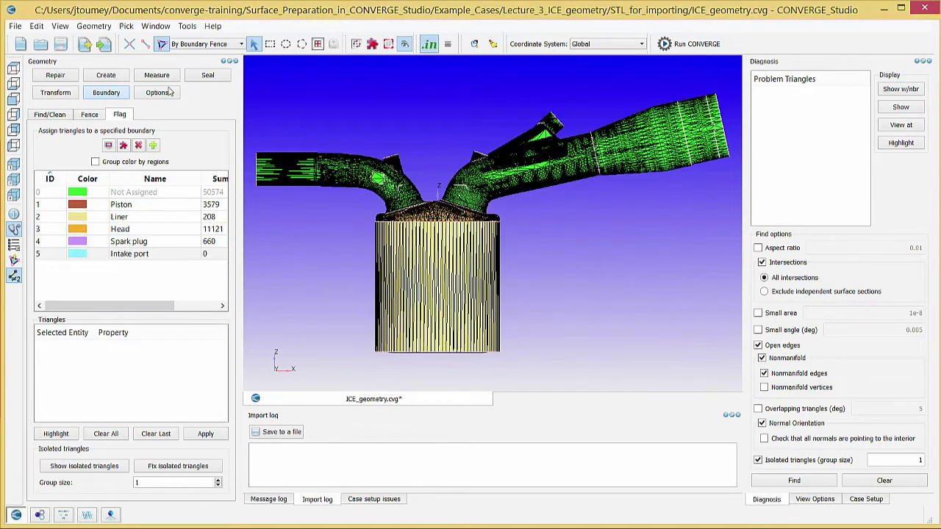
{"action": "left_click", "coordinate": [153, 145]}
{"action": "type", "text": "Intake"}
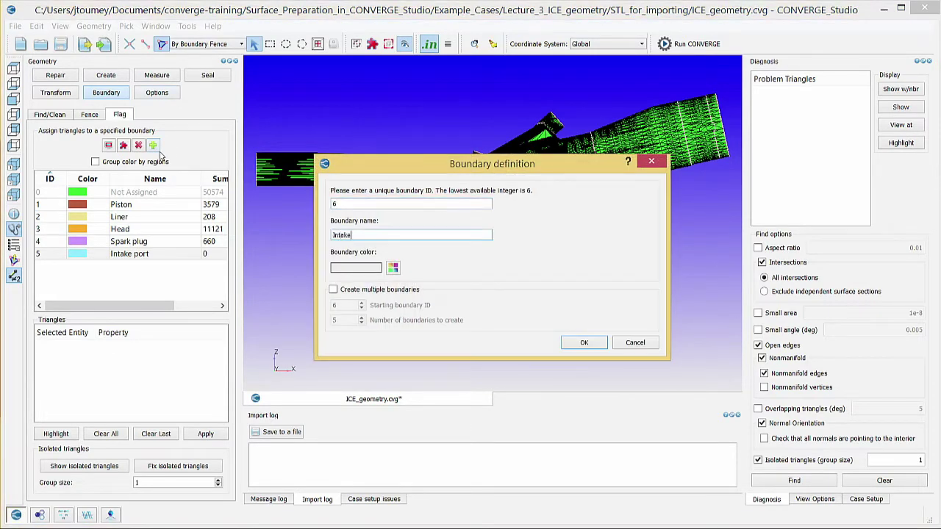
{"action": "type", "text": " port bottom"}
{"action": "left_click", "coordinate": [594, 348]}
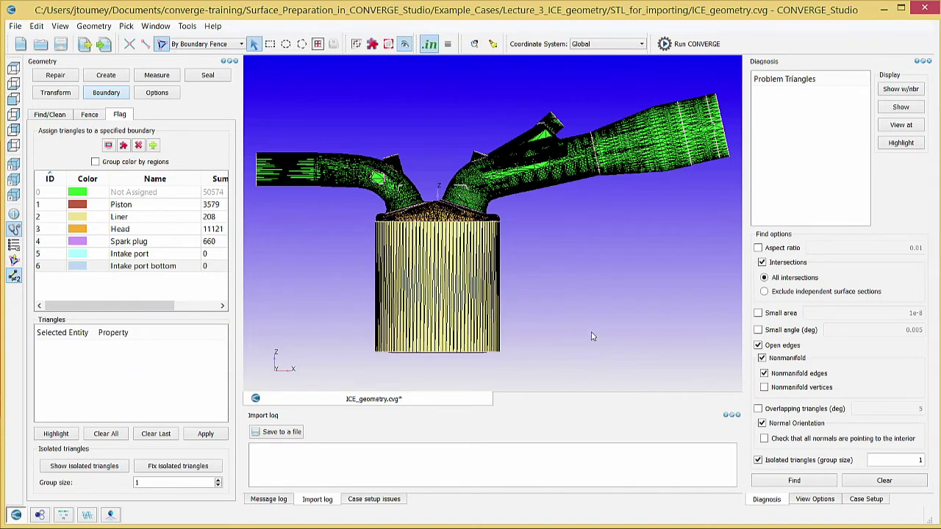
Flag 15124 right-port triangles to Intake port bottom and 4172 outer-end triangles to Intake port
{"action": "left_click", "coordinate": [513, 174]}
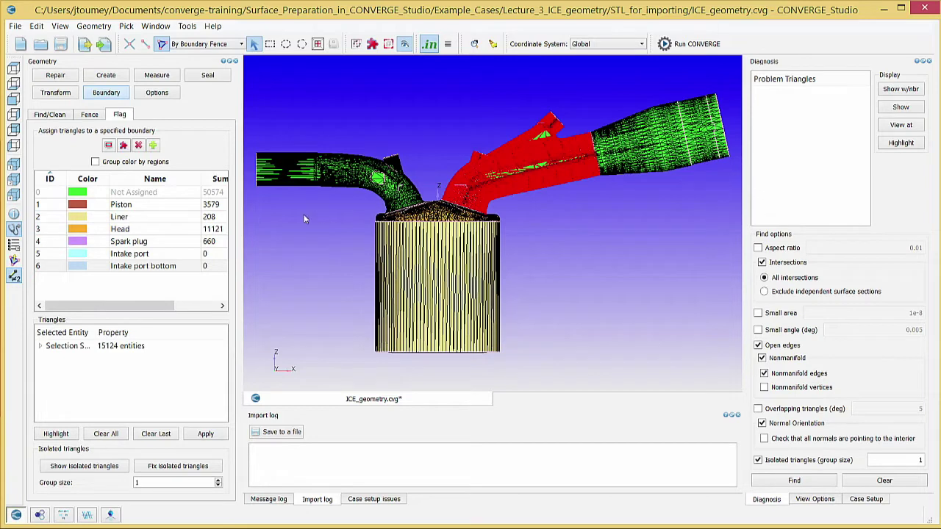
{"action": "left_click", "coordinate": [166, 266]}
{"action": "left_click", "coordinate": [198, 437]}
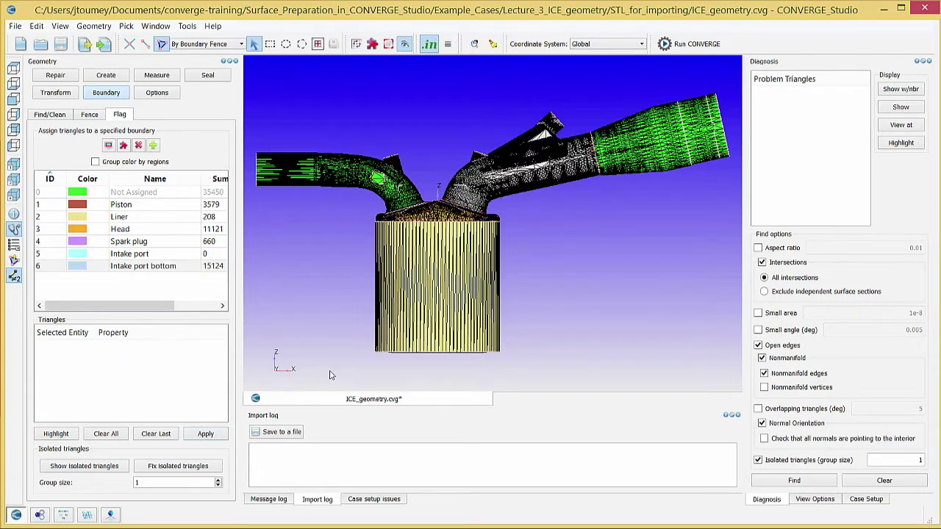
{"action": "left_click", "coordinate": [663, 146]}
{"action": "left_click", "coordinate": [125, 254]}
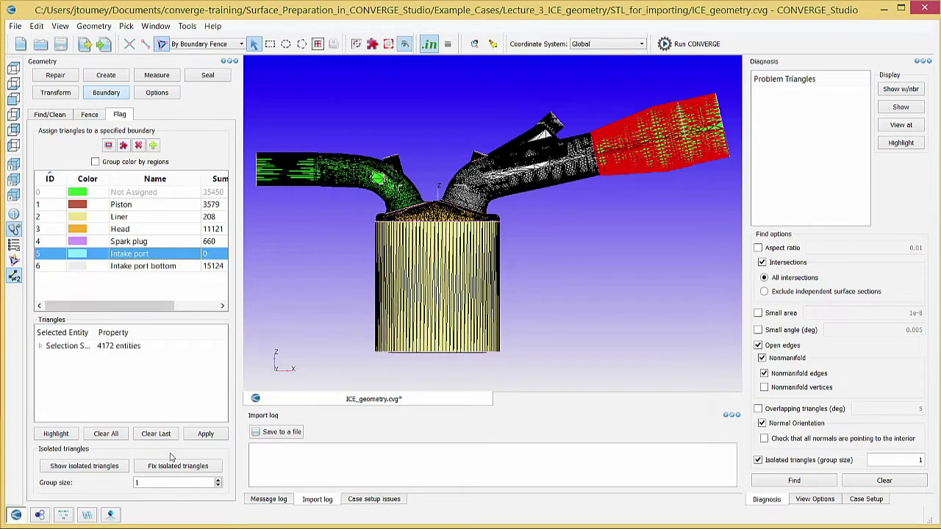
{"action": "left_click", "coordinate": [197, 435]}
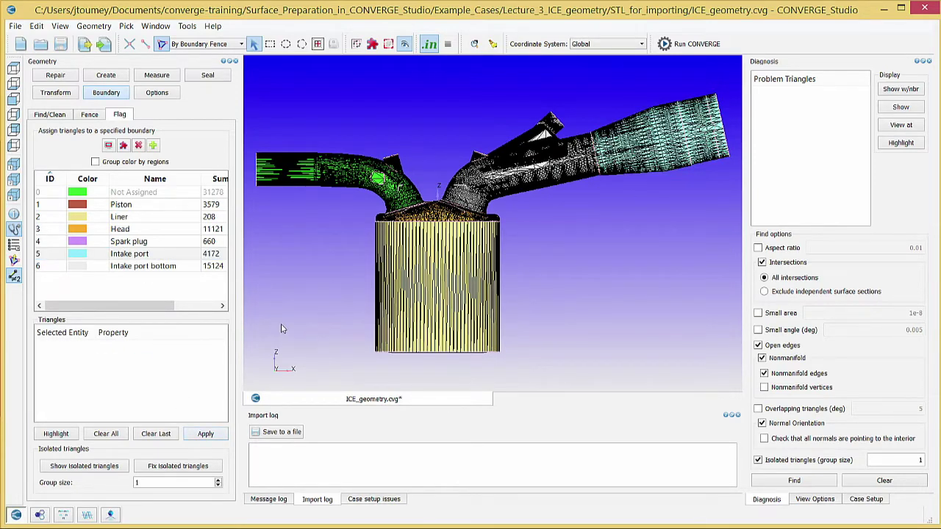
Add boundary 7 named 'Exhaust port'
{"action": "left_click", "coordinate": [153, 146]}
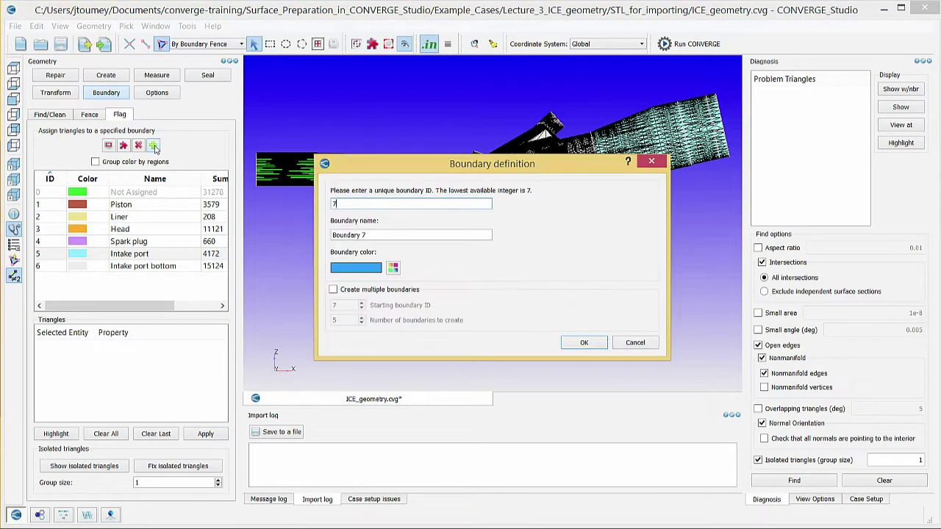
{"action": "key", "text": "Tab"}
{"action": "type", "text": "Exhaust port"}
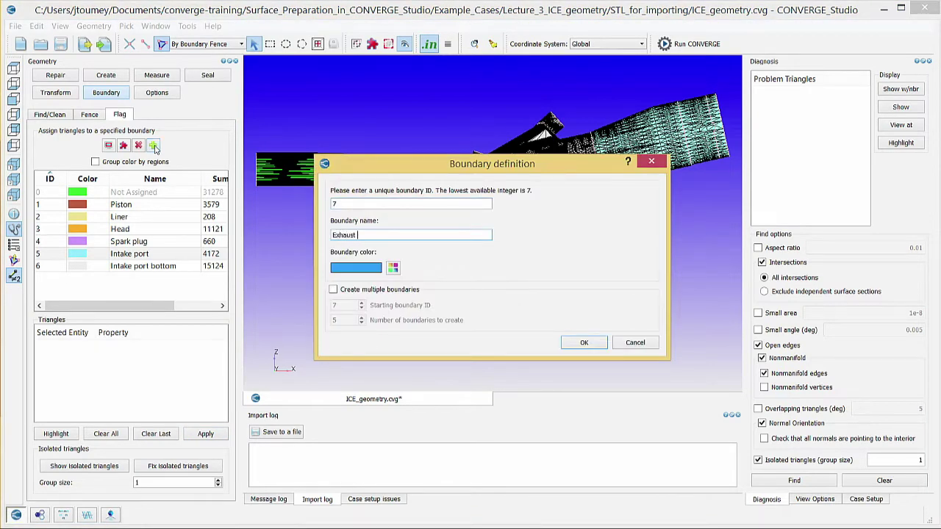
{"action": "left_click", "coordinate": [585, 343]}
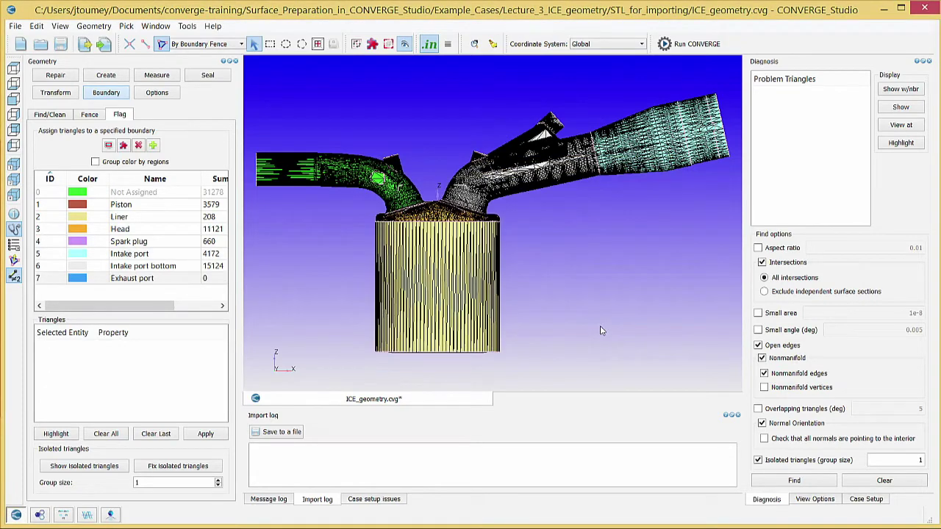
Flag the 14941 left-port triangles to Exhaust port
{"action": "left_click", "coordinate": [287, 170]}
{"action": "left_click", "coordinate": [152, 279]}
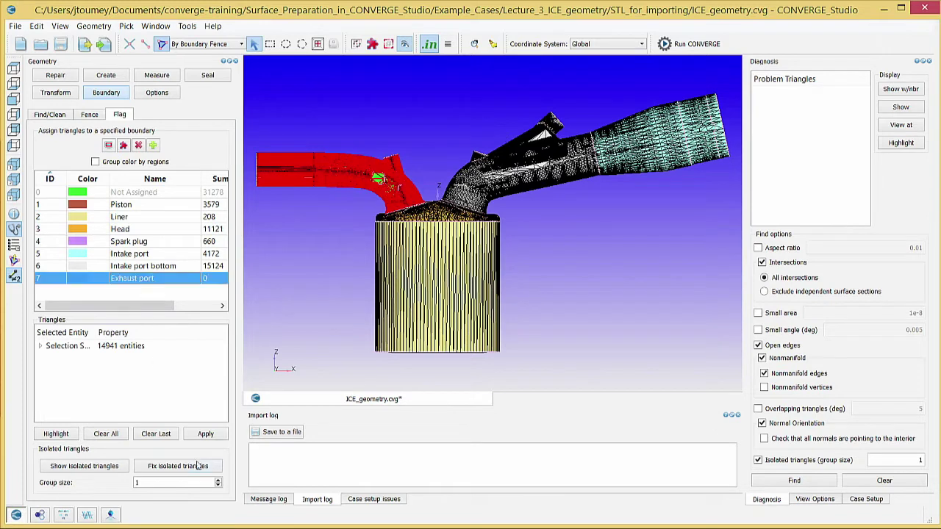
{"action": "left_click", "coordinate": [205, 434]}
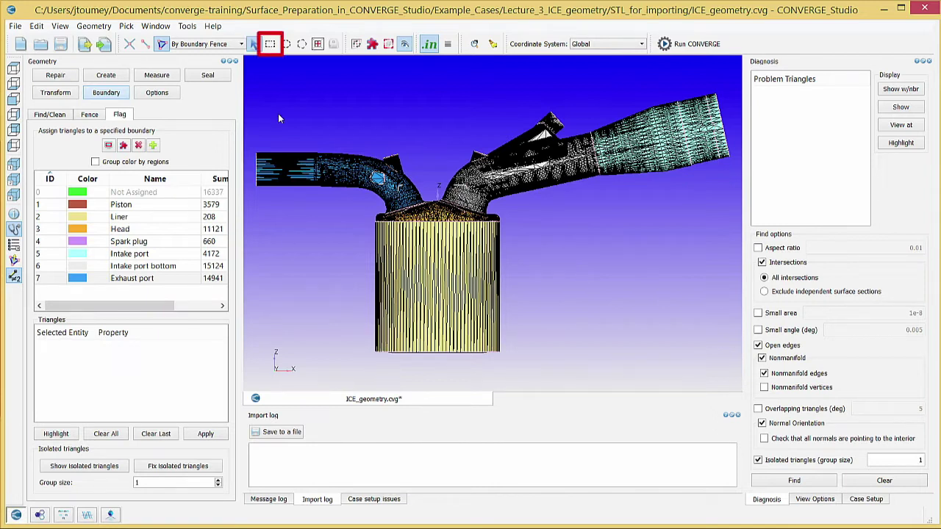
Box-select the left port's bend triangles in 'Any' mode and flag them to Exhaust port (17210 total)
{"action": "left_click", "coordinate": [271, 44]}
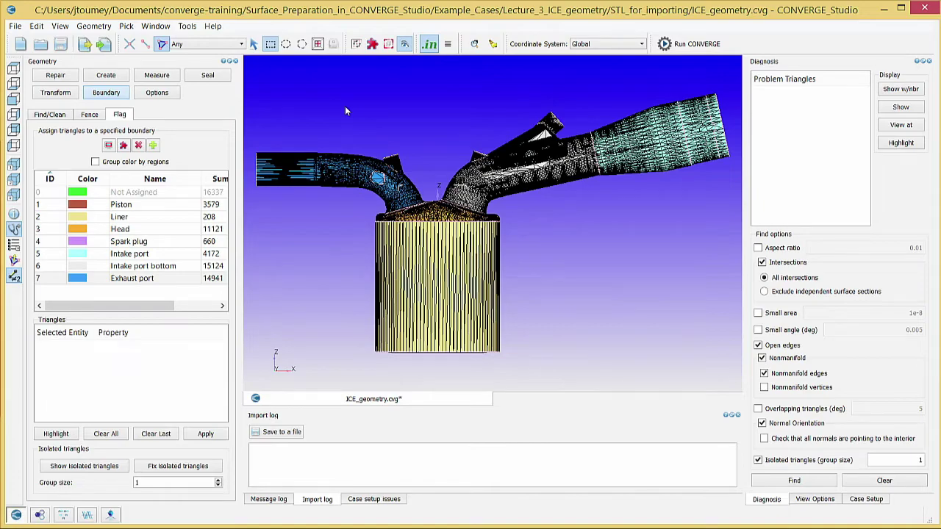
{"action": "scroll", "coordinate": [351, 117], "scroll_direction": "up", "scroll_amount": 5}
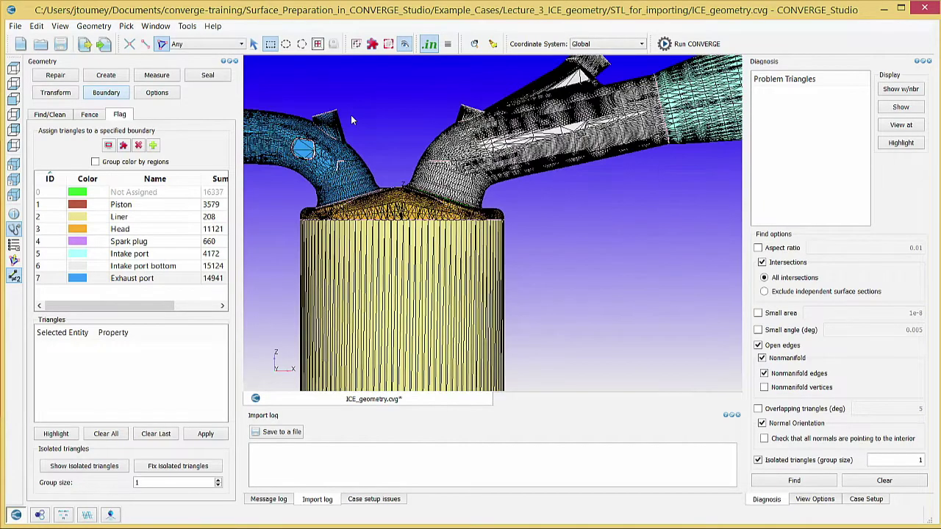
{"action": "scroll", "coordinate": [418, 121], "scroll_direction": "up", "scroll_amount": 5}
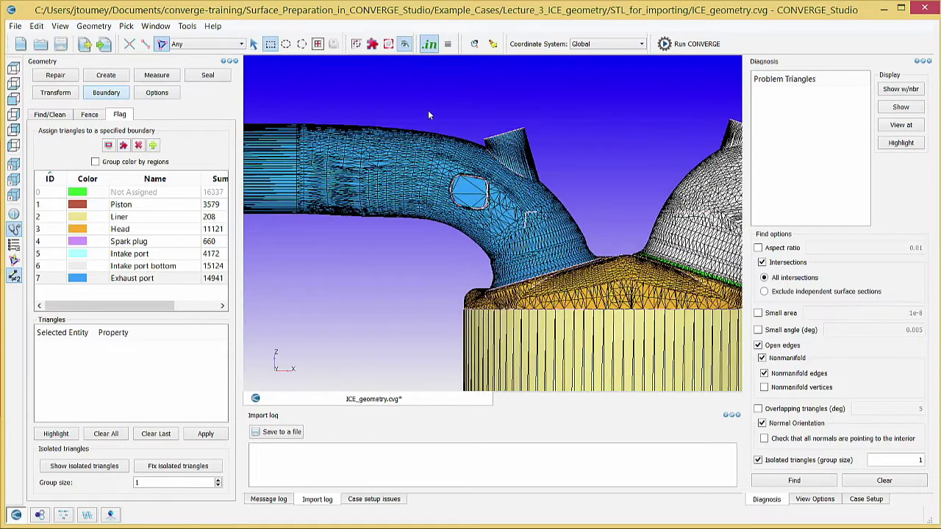
{"action": "middle_click_drag", "start_coordinate": [428, 109], "coordinate": [498, 194]}
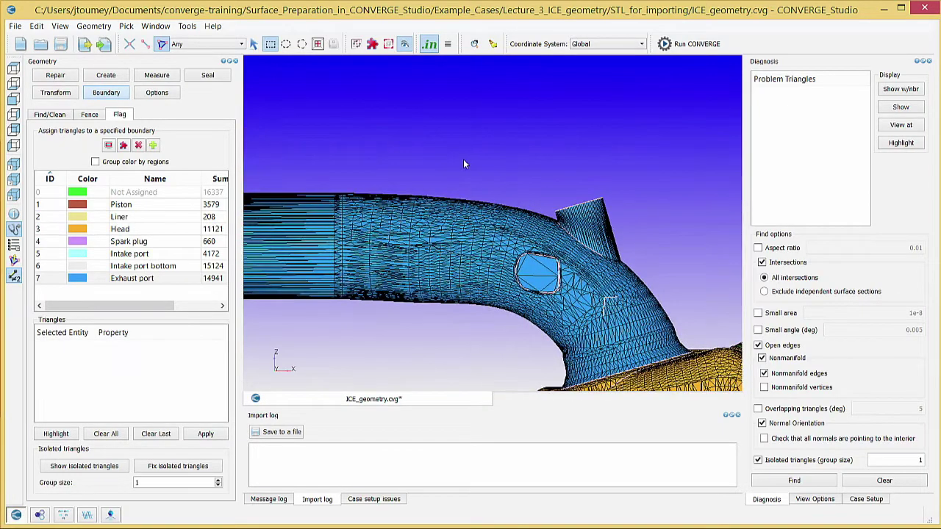
{"action": "left_click_drag", "start_coordinate": [457, 154], "coordinate": [669, 328]}
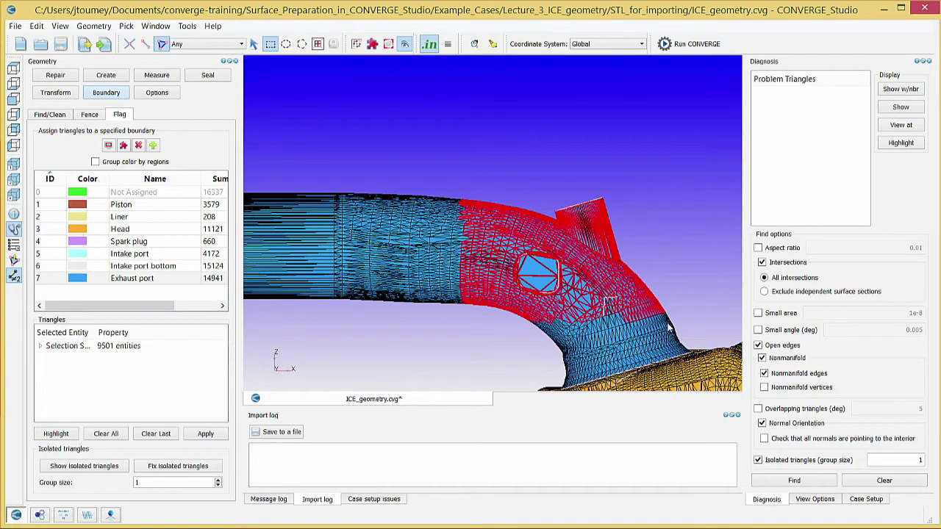
{"action": "left_click", "coordinate": [132, 278]}
{"action": "left_click", "coordinate": [206, 434]}
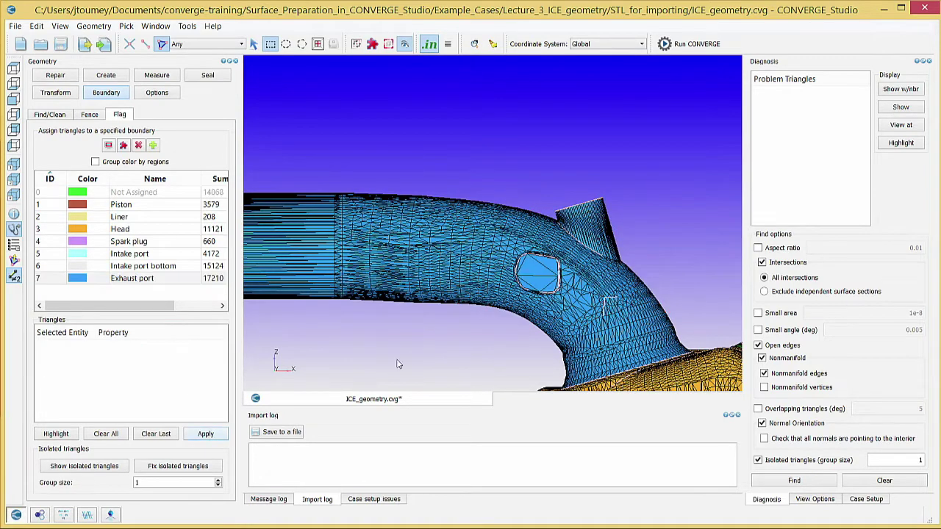
{"action": "scroll", "coordinate": [691, 334], "scroll_direction": "down", "scroll_amount": 5}
{"action": "middle_click_drag", "start_coordinate": [696, 329], "coordinate": [622, 290]}
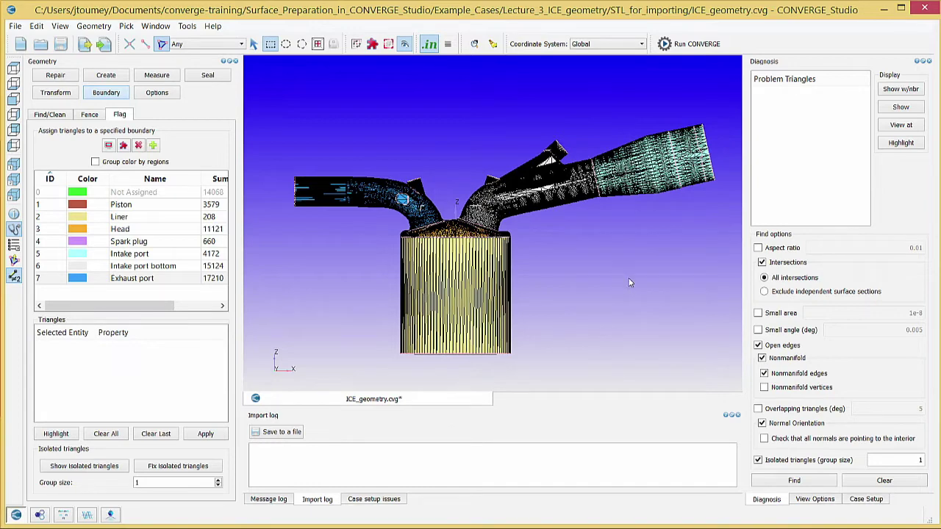
Box-select unassigned right-port triangles and flag them to Intake port bottom (17670 total)
{"action": "left_click", "coordinate": [159, 266]}
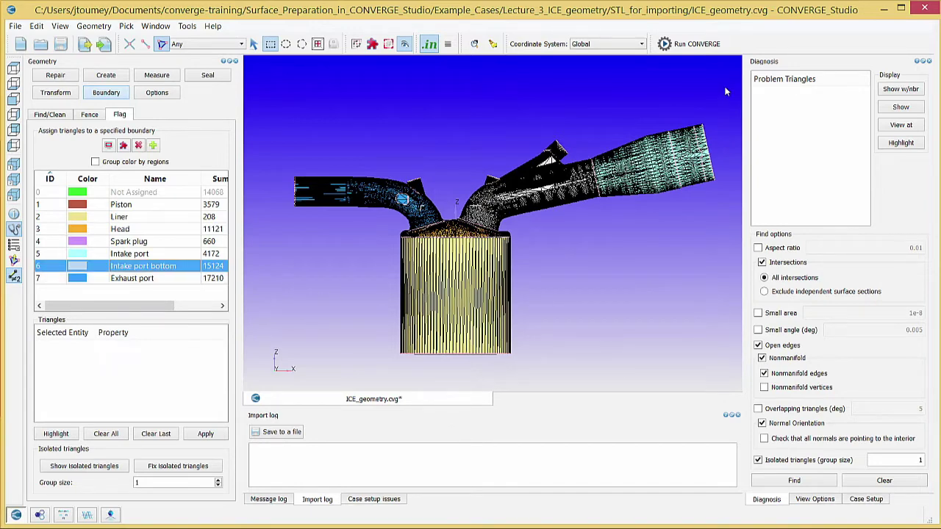
{"action": "scroll", "coordinate": [481, 153], "scroll_direction": "up", "scroll_amount": 3}
{"action": "middle_click_drag", "start_coordinate": [485, 128], "coordinate": [464, 187]}
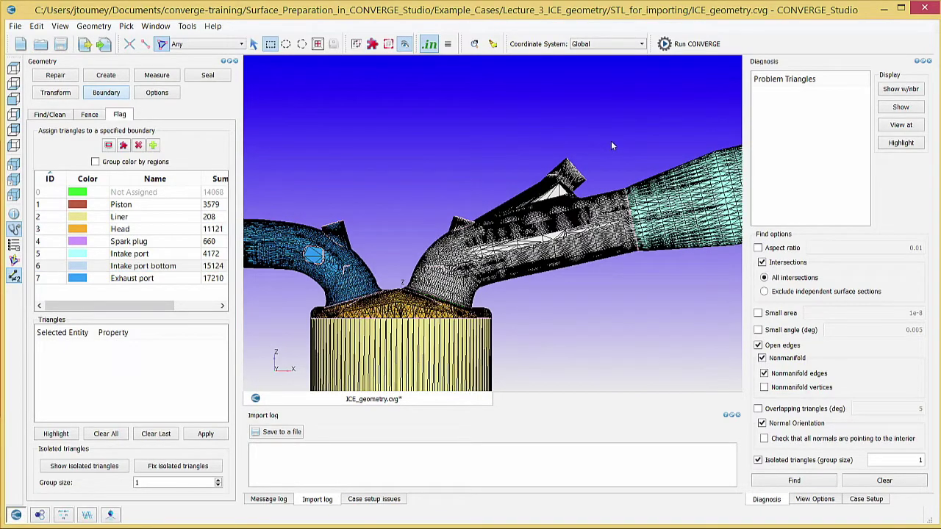
{"action": "left_click_drag", "start_coordinate": [611, 144], "coordinate": [416, 278]}
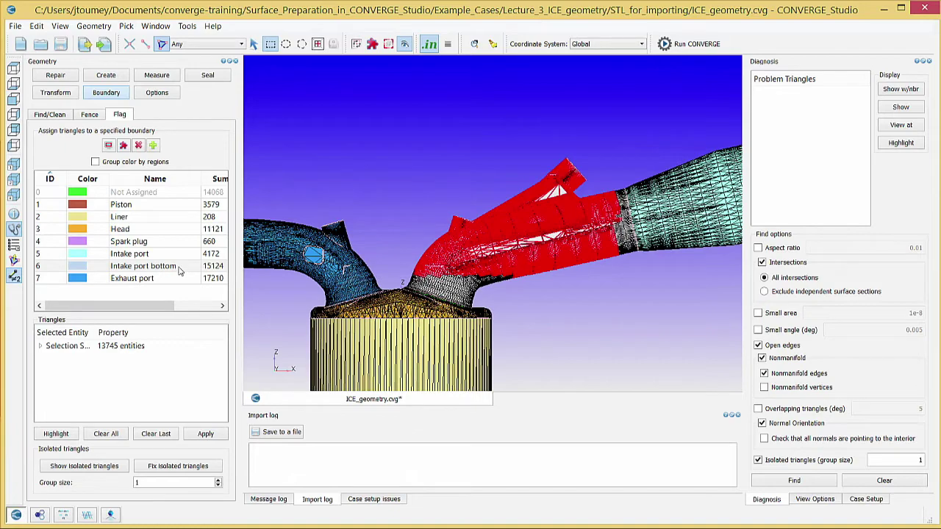
{"action": "left_click", "coordinate": [180, 266]}
{"action": "left_click", "coordinate": [206, 434]}
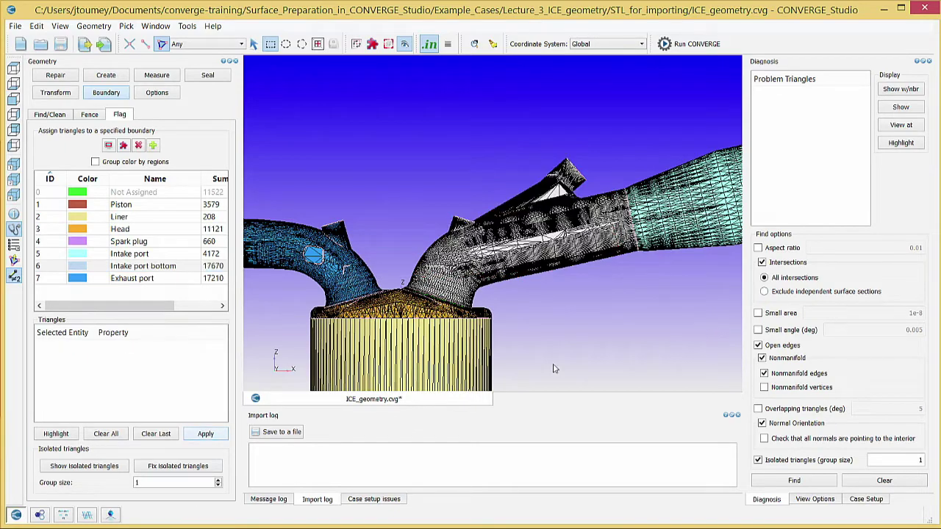
Box-select the leftover outer-end triangles and flag them to Intake port (4252 total)
{"action": "left_click_drag", "start_coordinate": [670, 301], "coordinate": [618, 334]}
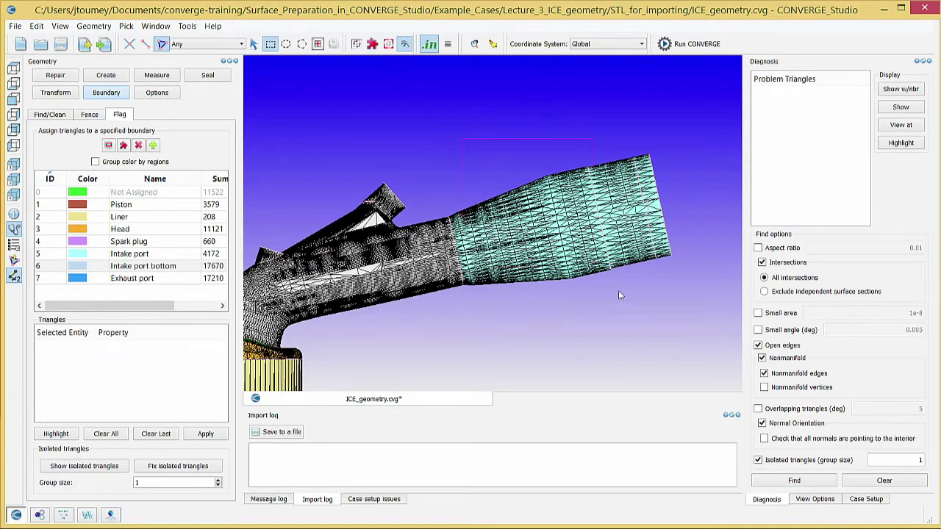
{"action": "left_click_drag", "start_coordinate": [644, 312], "coordinate": [642, 312]}
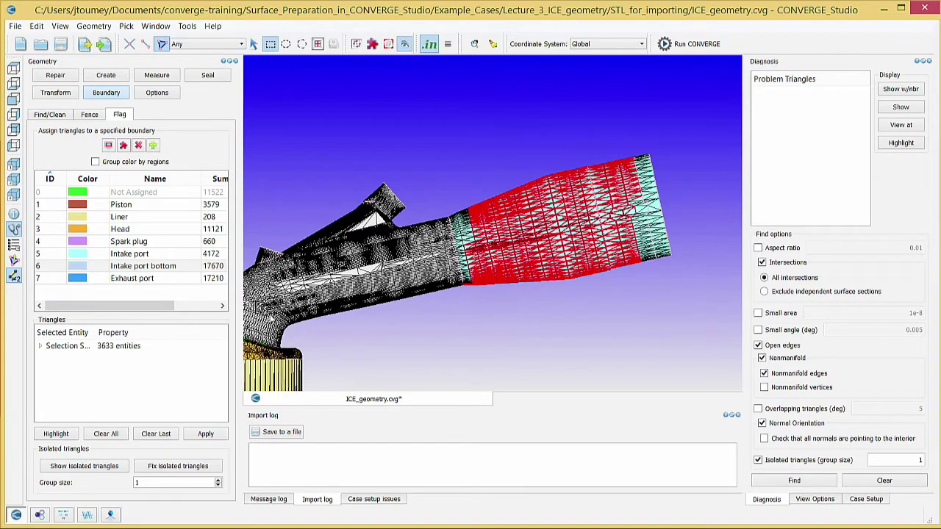
{"action": "left_click", "coordinate": [185, 255]}
{"action": "left_click", "coordinate": [206, 435]}
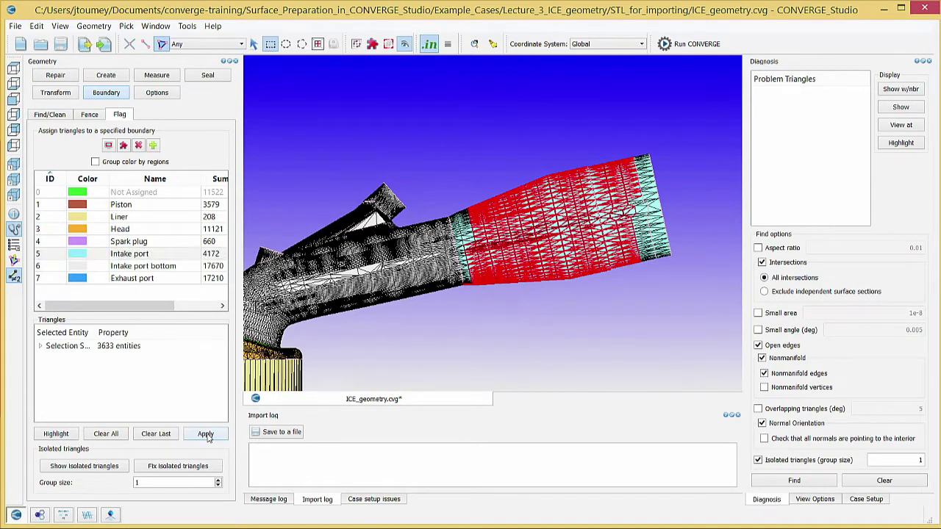
{"action": "left_click_drag", "start_coordinate": [578, 315], "coordinate": [532, 309]}
{"action": "left_click", "coordinate": [13, 162]}
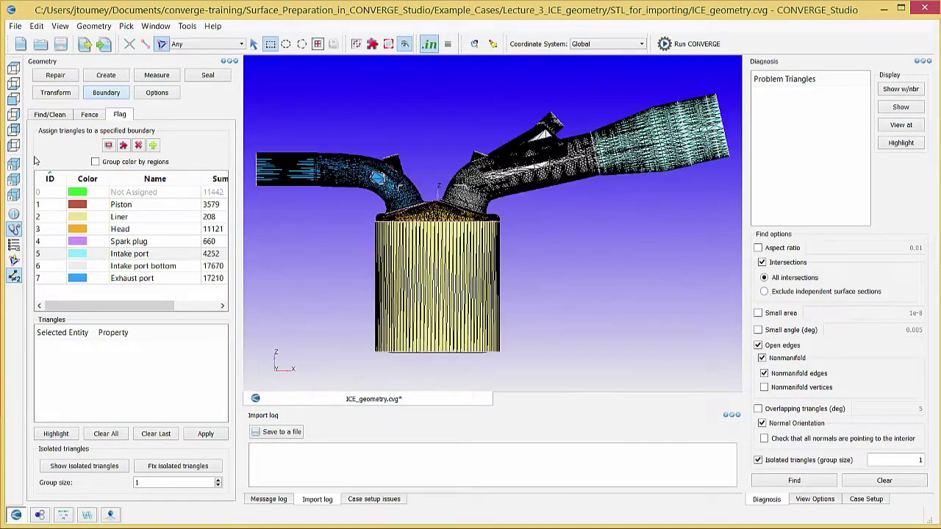